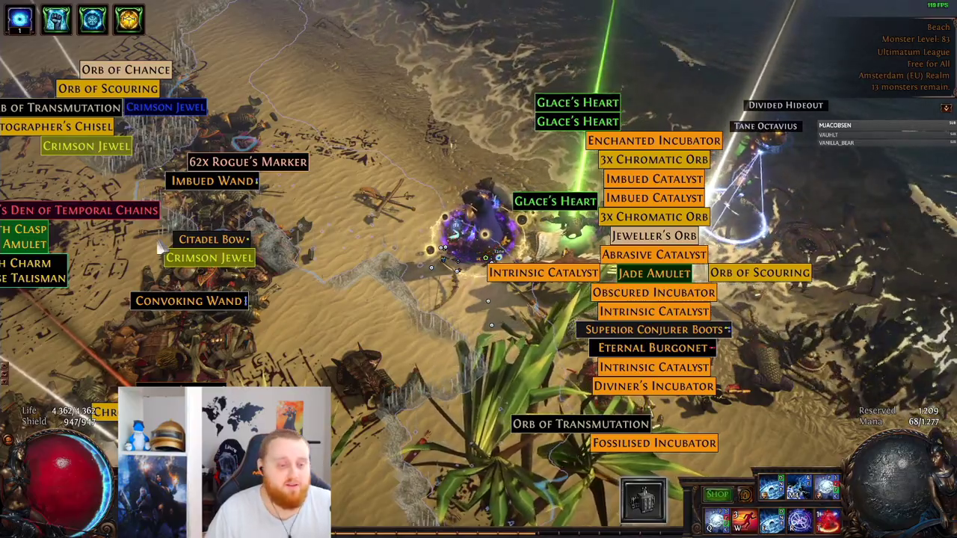
Step: Walk to the loot pile and switch the item filter to "very strict normal" in the UI options
mouse_move(376, 309)
left_mouse_down()
mouse_move(340, 249)
mouse_move(418, 187)
mouse_move(748, 272)
mouse_move(830, 216)
mouse_move(912, 201)
left_mouse_up()
mouse_move(871, 366)
left_mouse_down()
mouse_move(863, 391)
mouse_move(831, 367)
mouse_move(696, 425)
mouse_move(673, 404)
left_mouse_up()
mouse_move(284, 243)
left_mouse_down()
mouse_move(289, 252)
mouse_move(427, 201)
mouse_move(626, 274)
mouse_move(354, 243)
left_mouse_up()
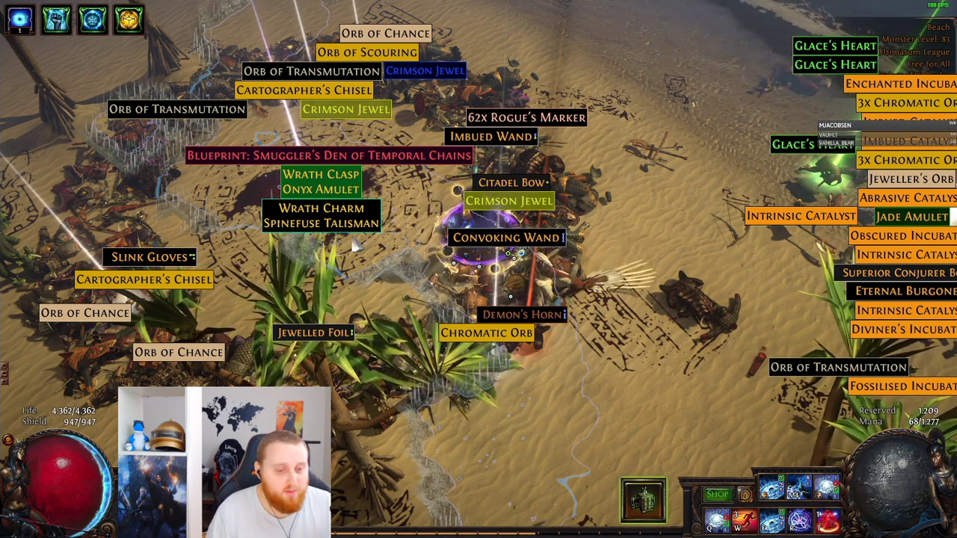
key("Escape")
left_click(453, 169)
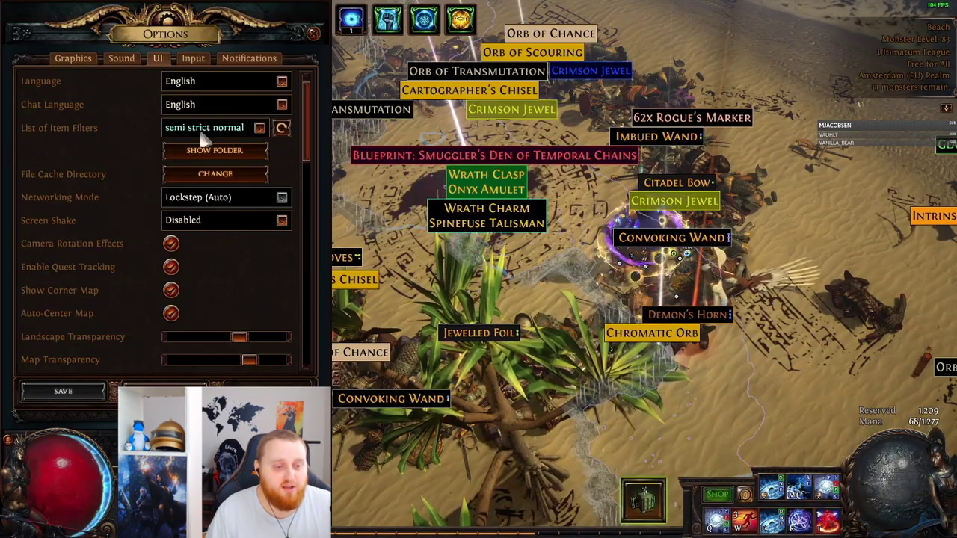
left_click(203, 130)
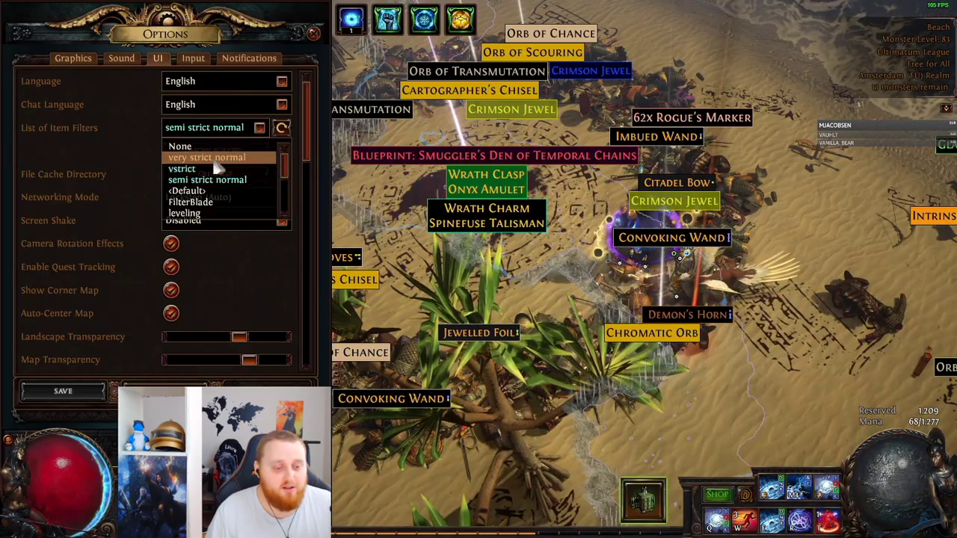
left_click(211, 159)
key("Escape")
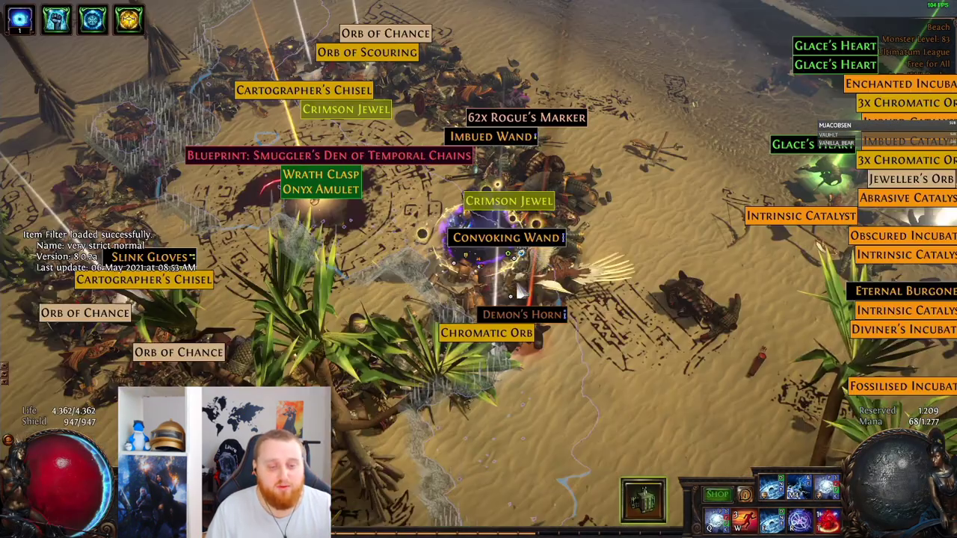
Step: Pick up a Cartographer's Chisel, an Orb of Chance and an Orb of Scouring from the loot piles on the beach
left_click(214, 247)
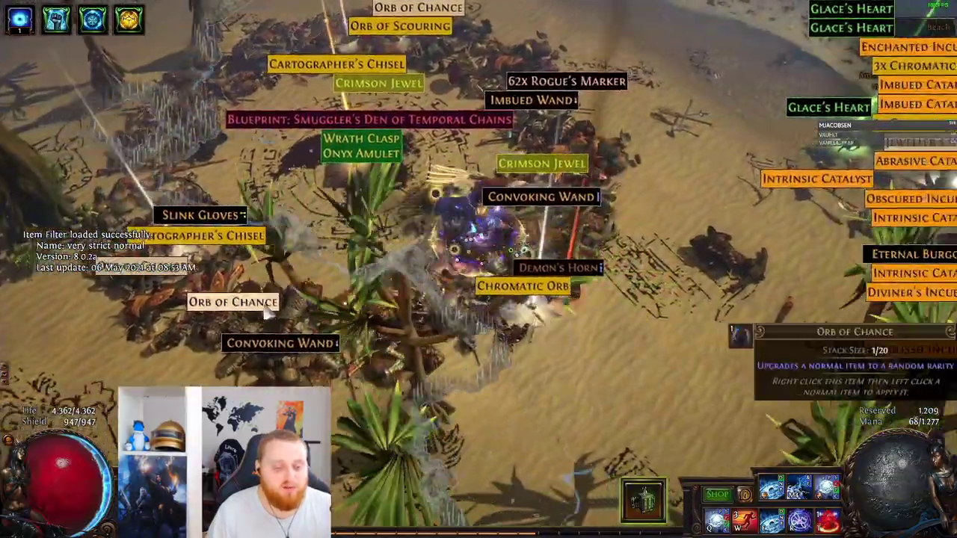
left_click(233, 304)
left_click(329, 199)
left_click(406, 246)
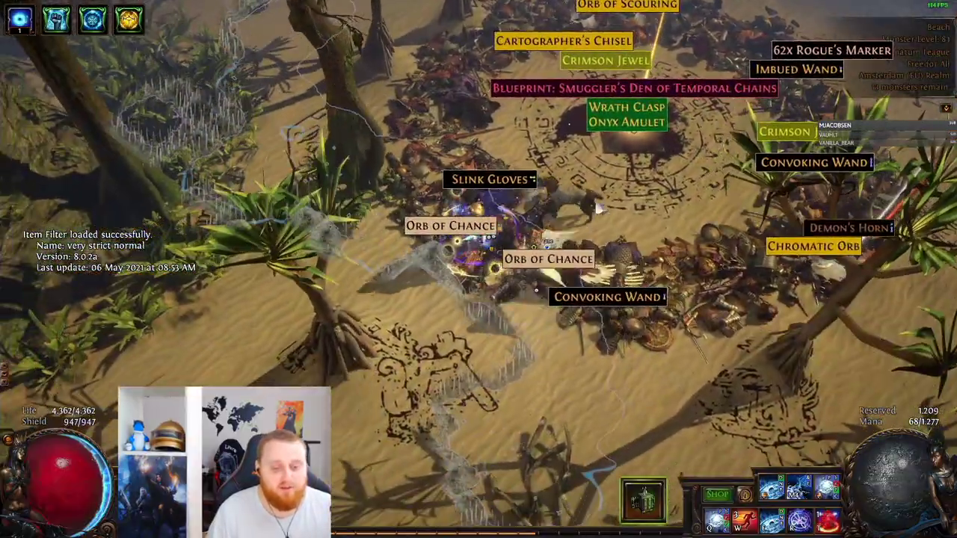
left_click(619, 179)
left_click(407, 152)
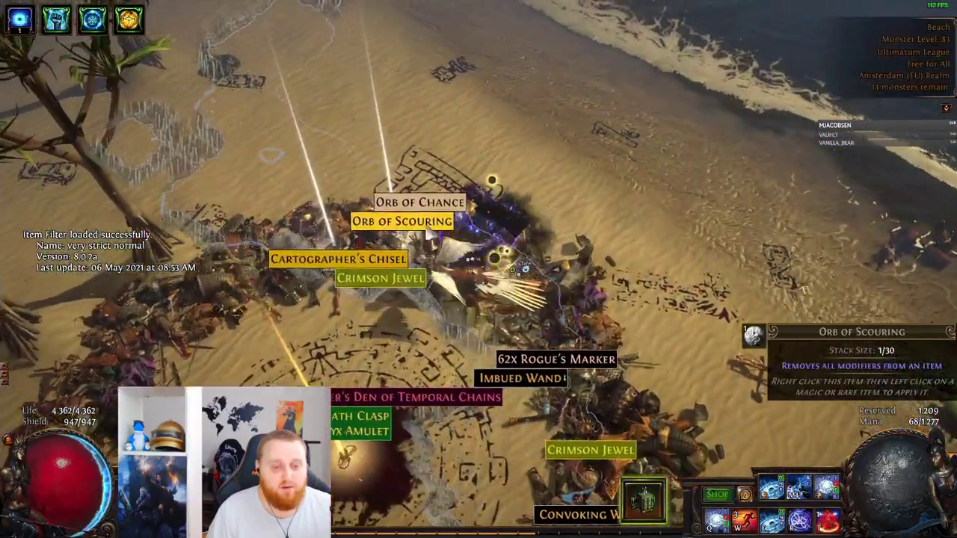
key("e")
Step: Price-check the collected currency items in the inventory, including the Cartographer's Chisel and the Orb of Chance
key("i")
mouse_move(648, 302)
key("ctrl+d")
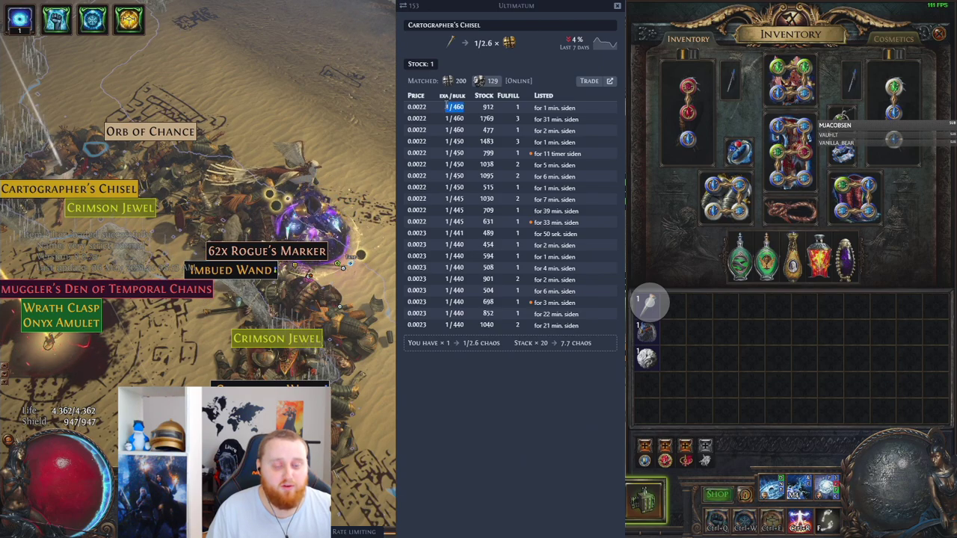
key("ctrl+d")
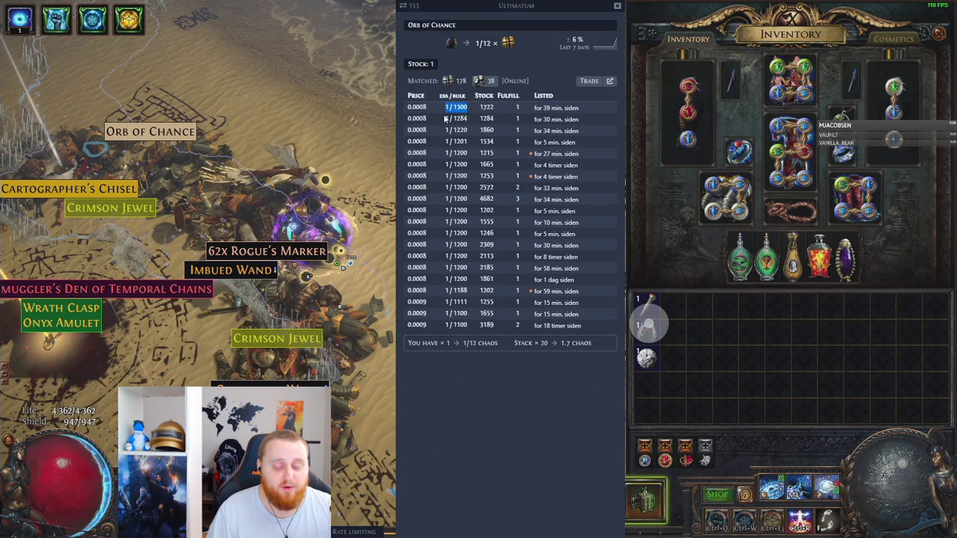
key("ctrl+d")
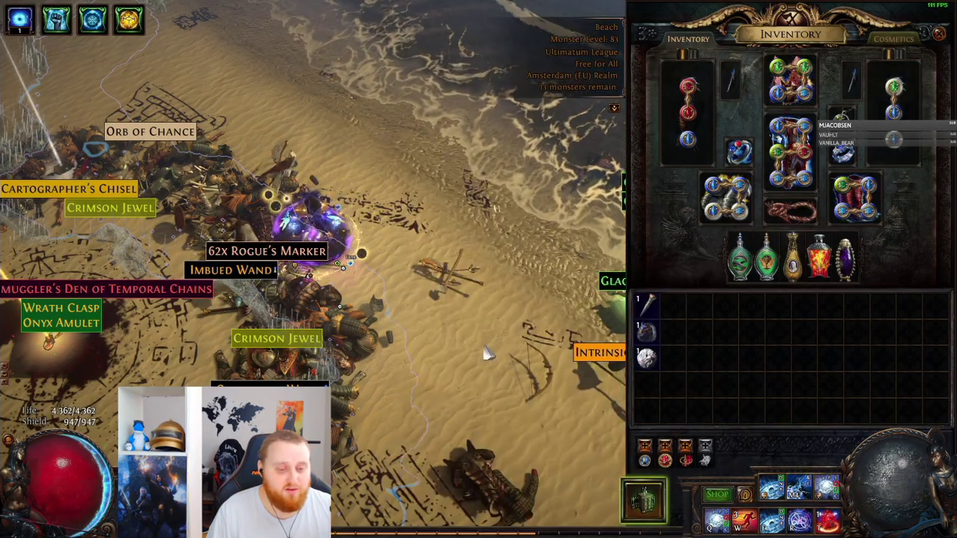
key("i")
Step: Return to the loot pile and switch the item filter to "vstrict" in the UI options
left_click(577, 374)
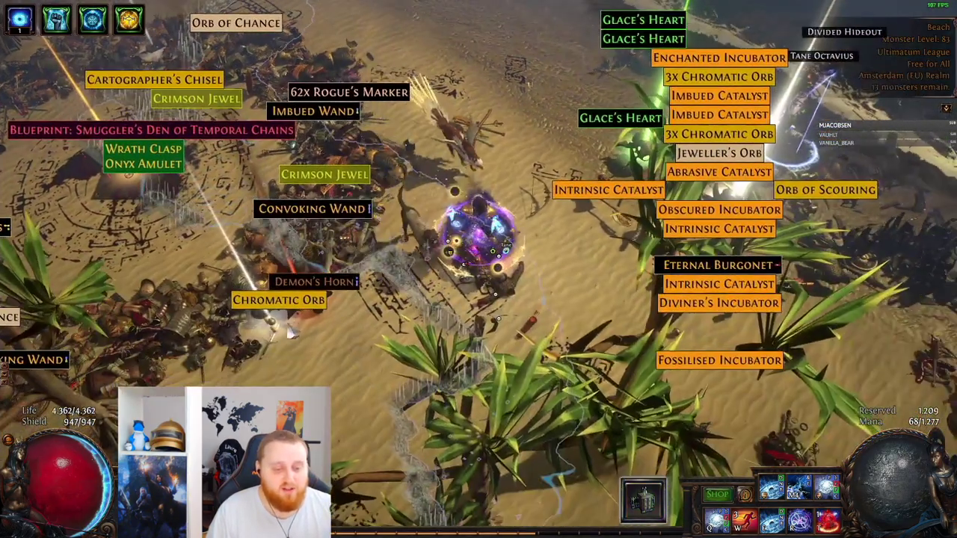
left_click(418, 168)
left_click(397, 258)
key("Escape")
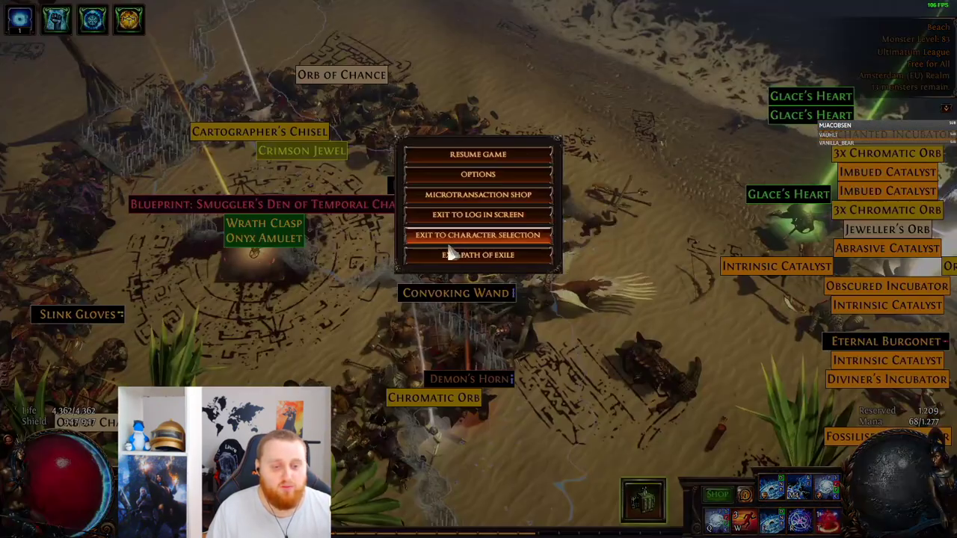
left_click(478, 174)
left_click(250, 127)
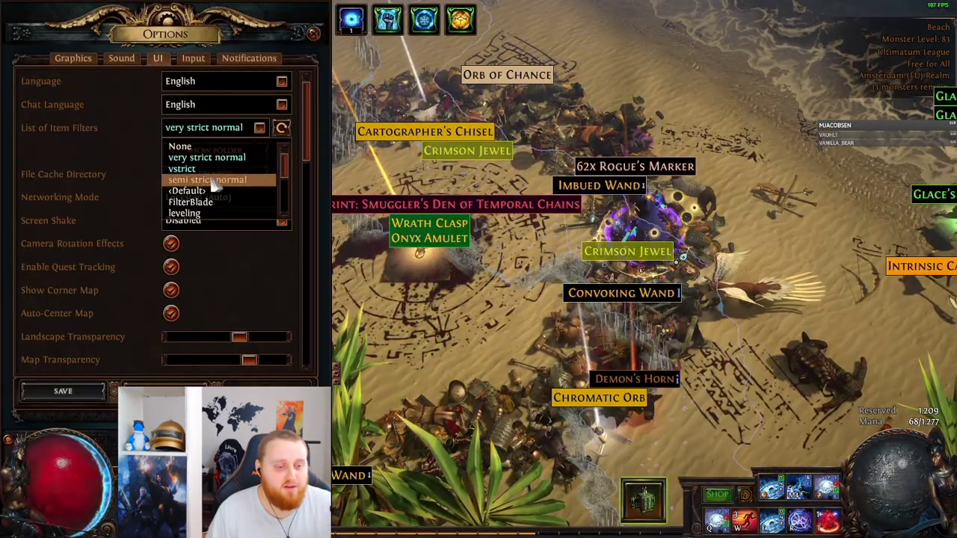
left_click(183, 168)
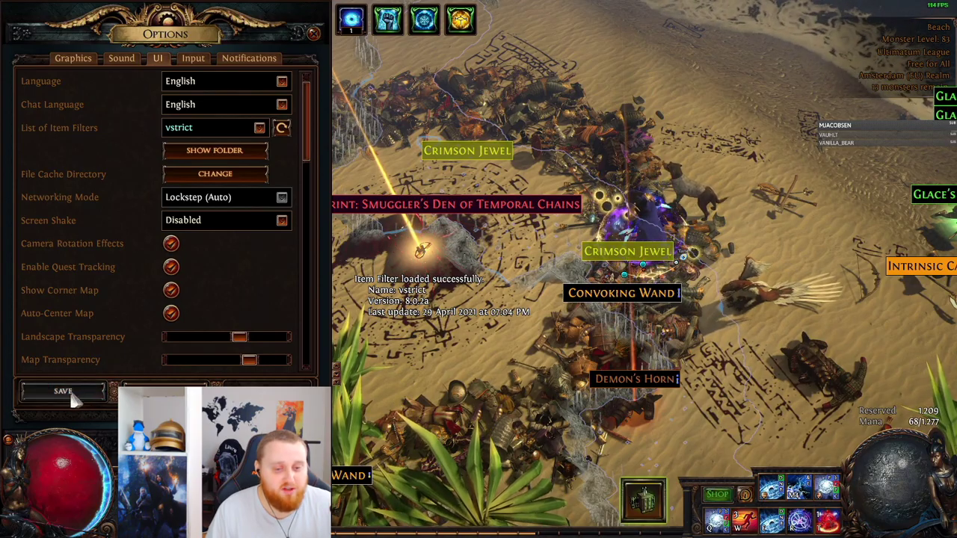
key("Escape")
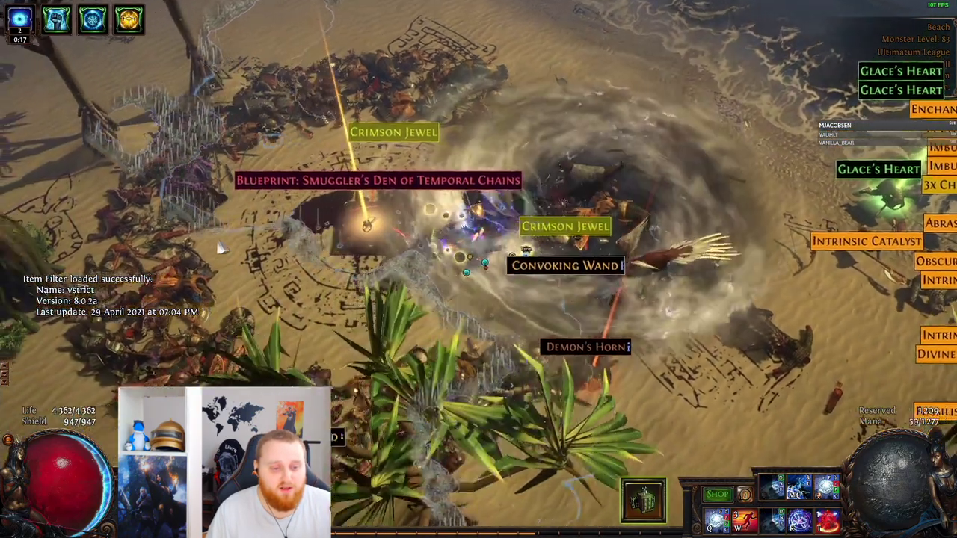
Step: Examine which dropped items the vstrict filter still labels, including the Crimson Jewels, the Convoking Wand and the catalyst pile
left_click(218, 243)
left_click(594, 197)
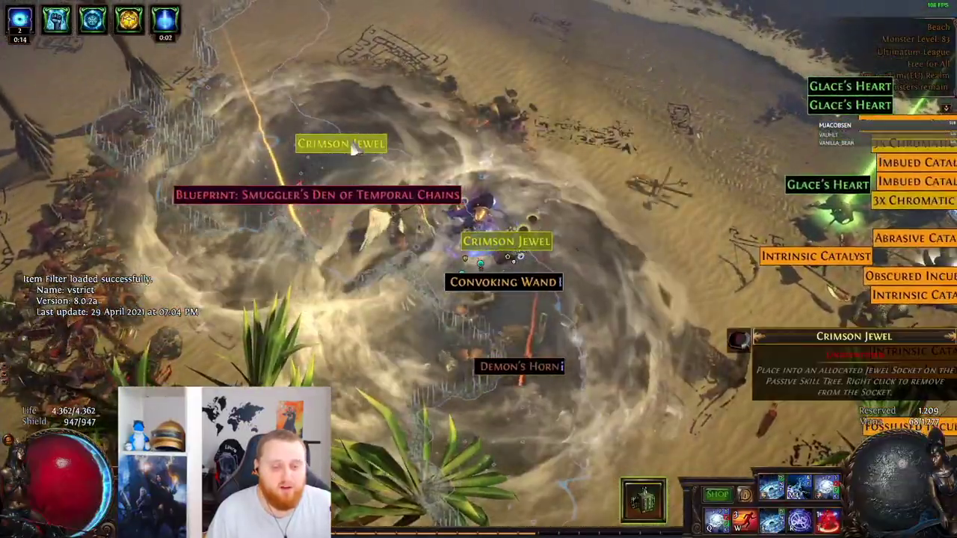
mouse_move(512, 242)
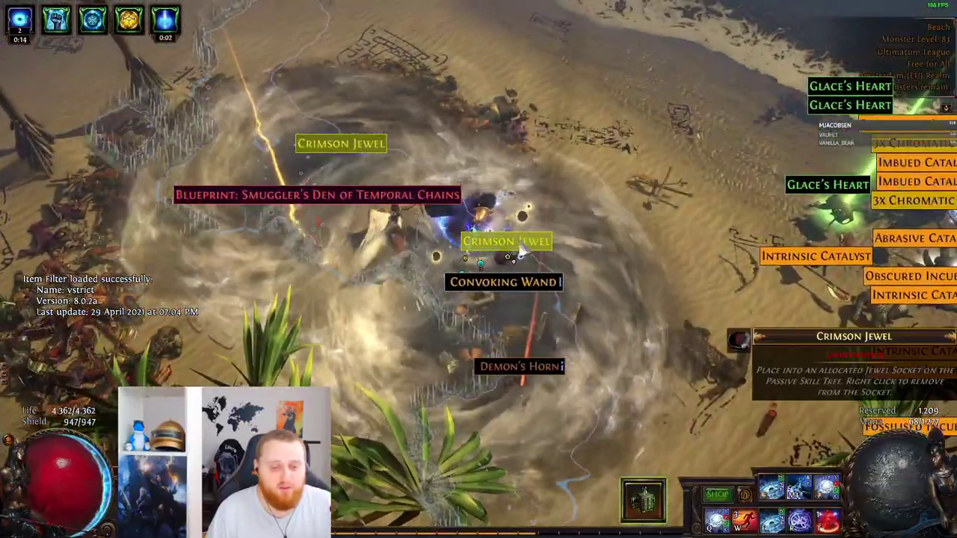
mouse_move(528, 282)
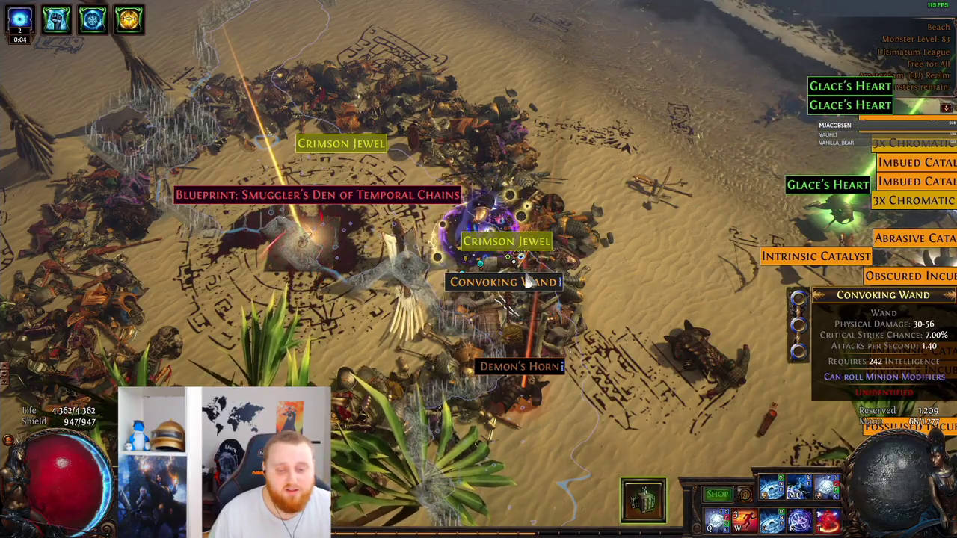
left_click(684, 299)
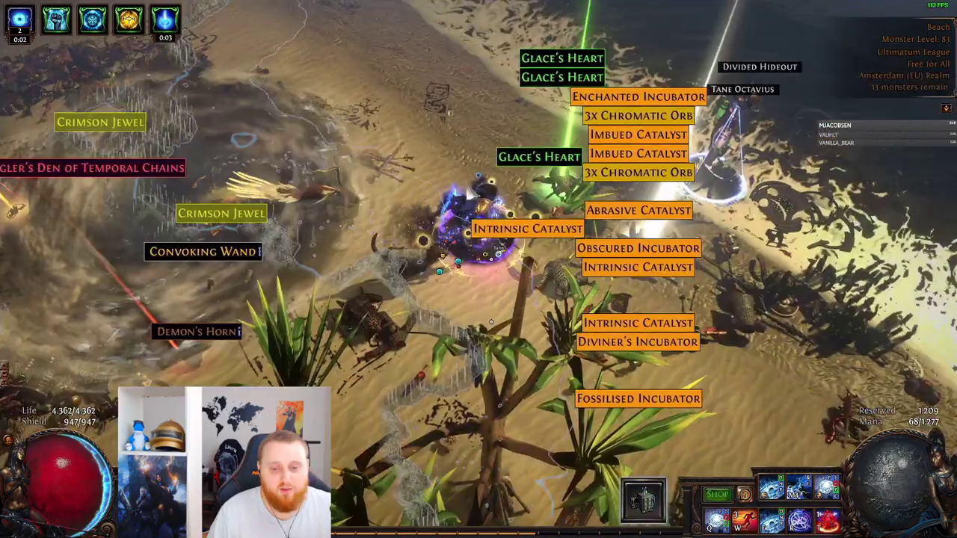
left_click(329, 261)
left_click(327, 259)
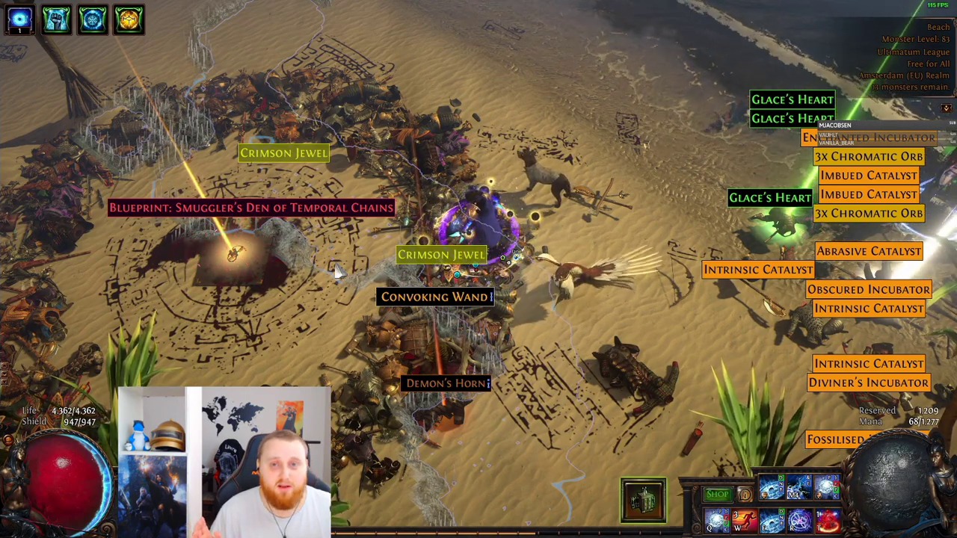
Step: Switch to FilterBlade in the browser and load the saved vstrict filter based on NeverSink Very Strict Normal
key("alt+Tab")
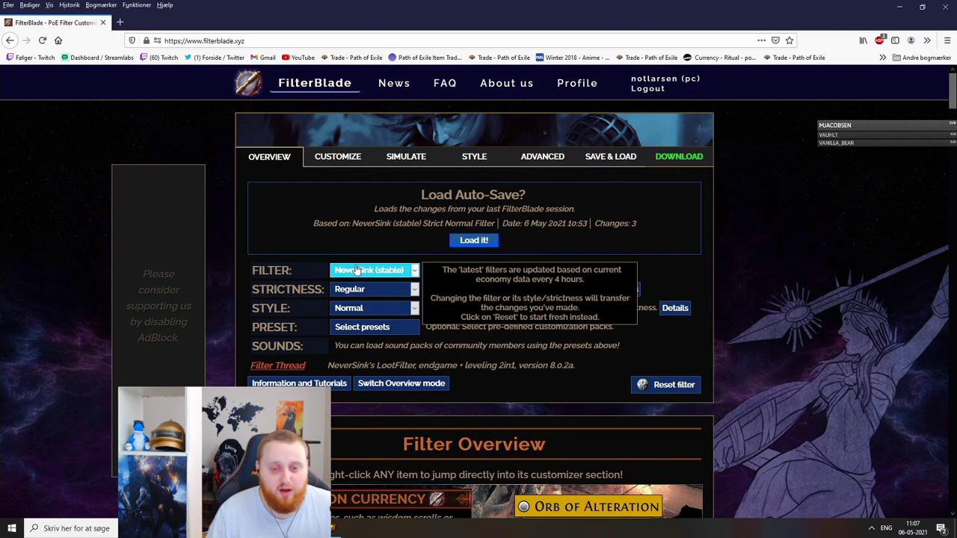
left_click(618, 160)
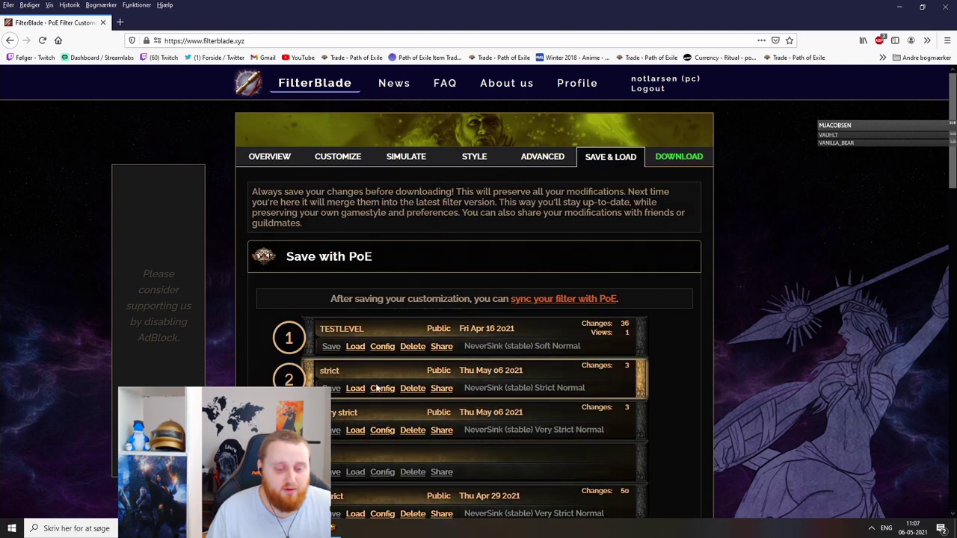
left_click(356, 515)
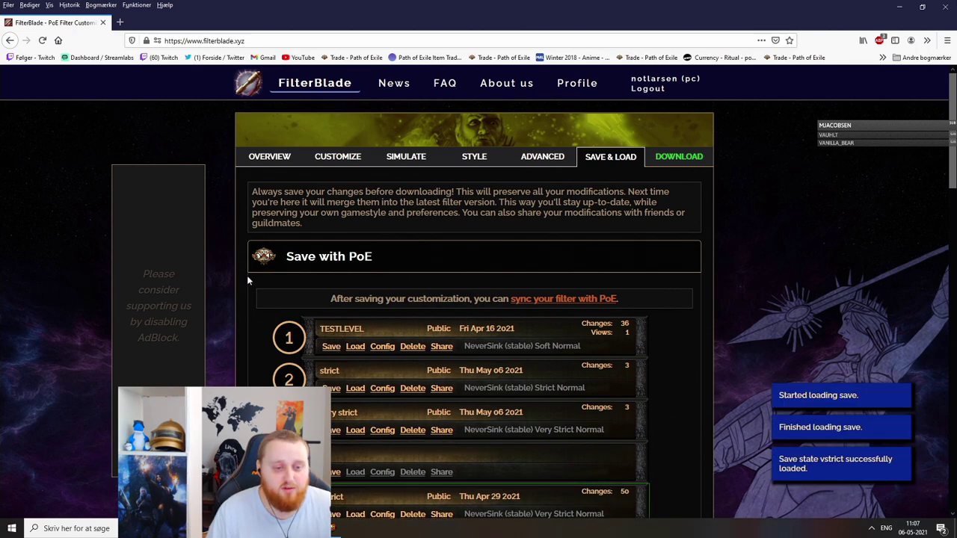
Step: Open the General Currency rules within the Currency section of the filter customization
left_click(329, 154)
left_click(343, 390)
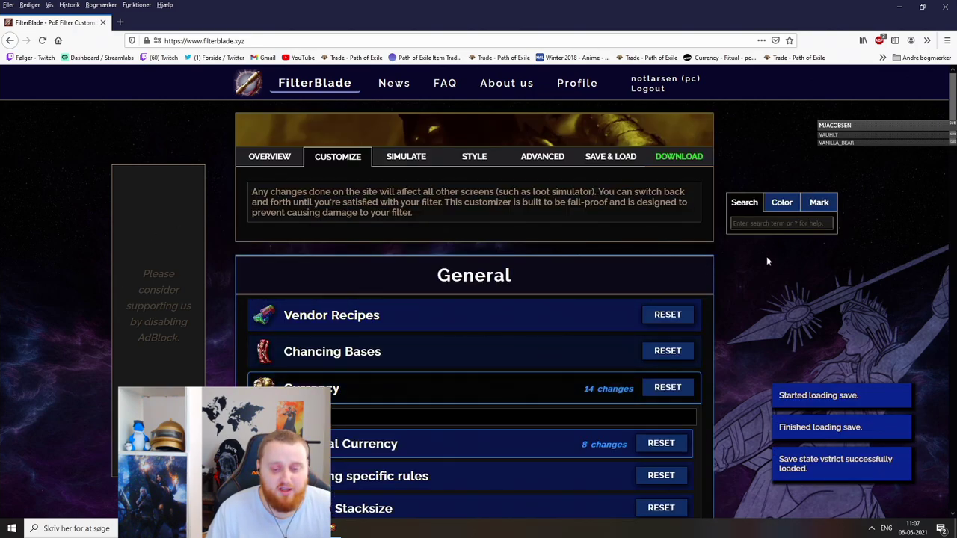
scroll(424, 214, "down", 3)
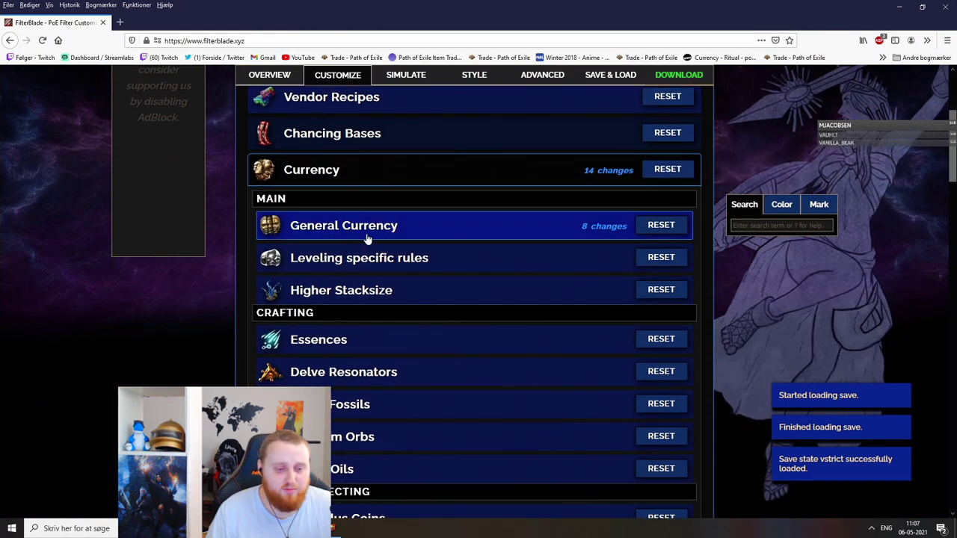
left_click(367, 237)
Step: Review the currency tiers and remove Bestiary Orb from the High Tier 3 base types
scroll(759, 117, "down", 5)
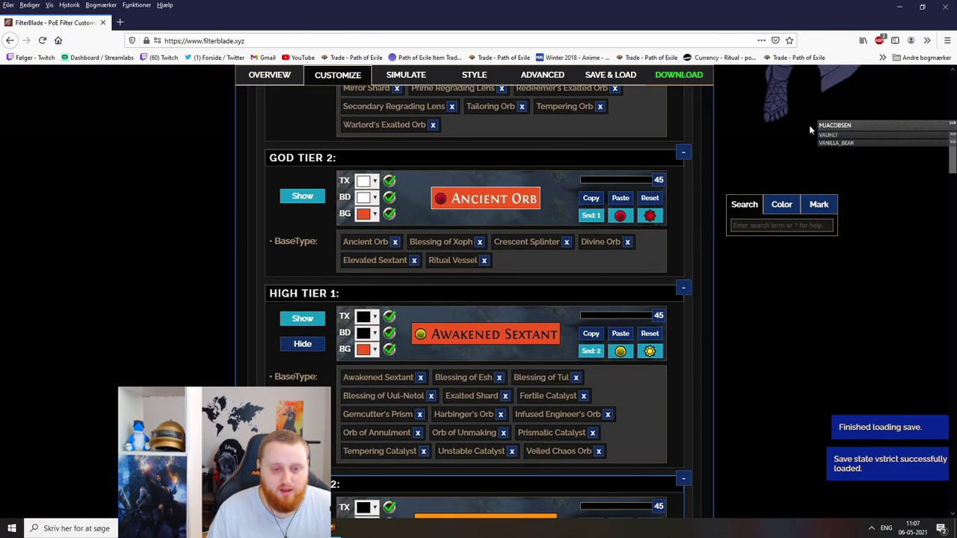
left_click(953, 205)
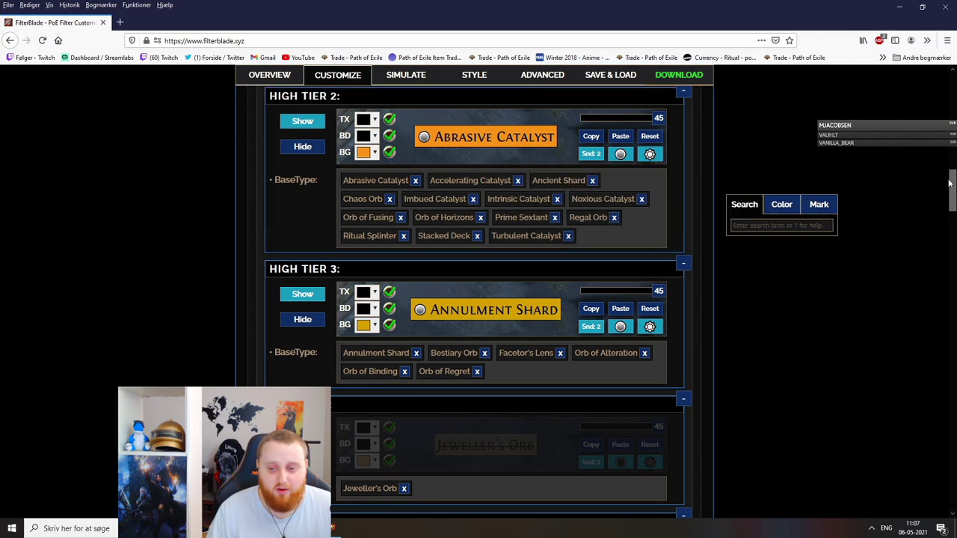
left_click_drag(954, 187, 953, 220)
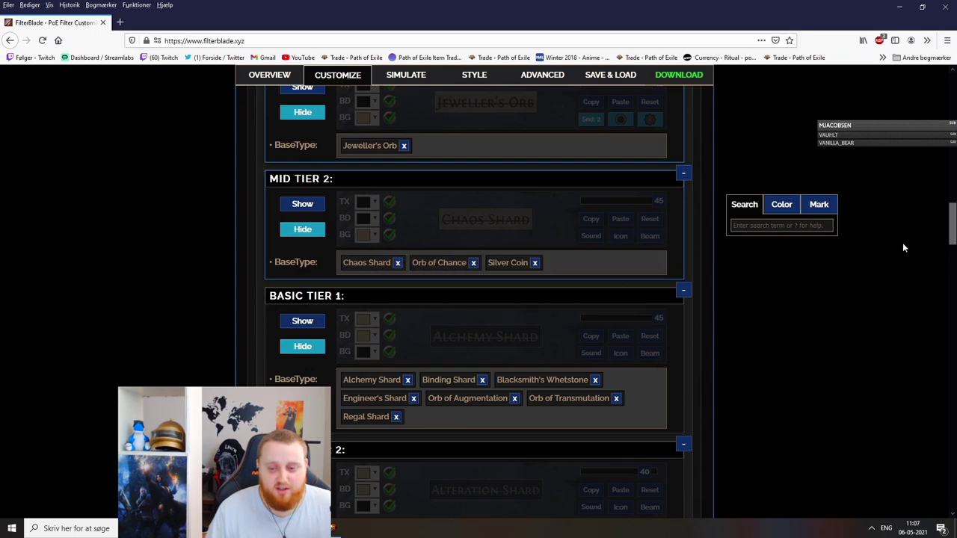
scroll(480, 337, "up", 5)
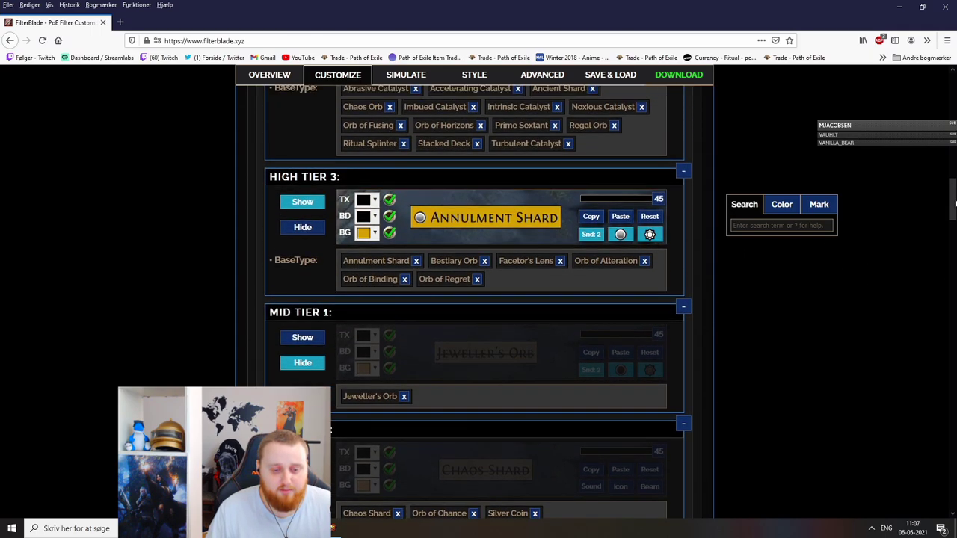
left_click(483, 282)
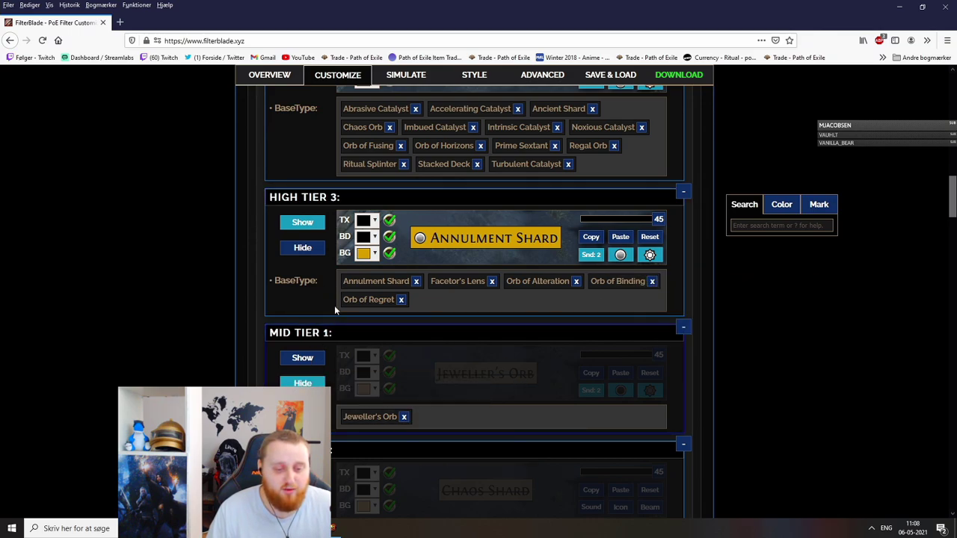
Step: Check the base types hidden in the mid and basic currency tiers, and collapse the General Currency rules
left_click_drag(955, 222, 954, 238)
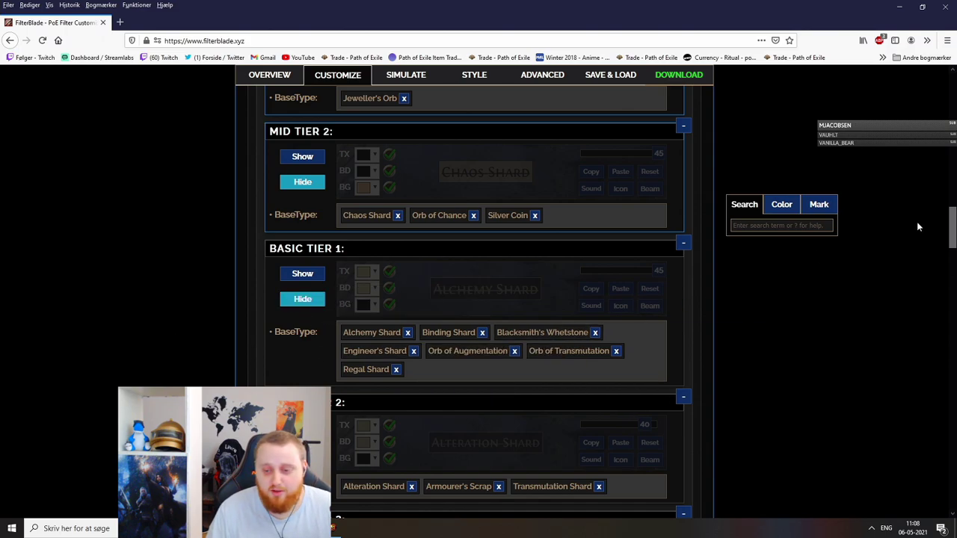
left_click_drag(953, 236, 931, 149)
left_click(535, 188)
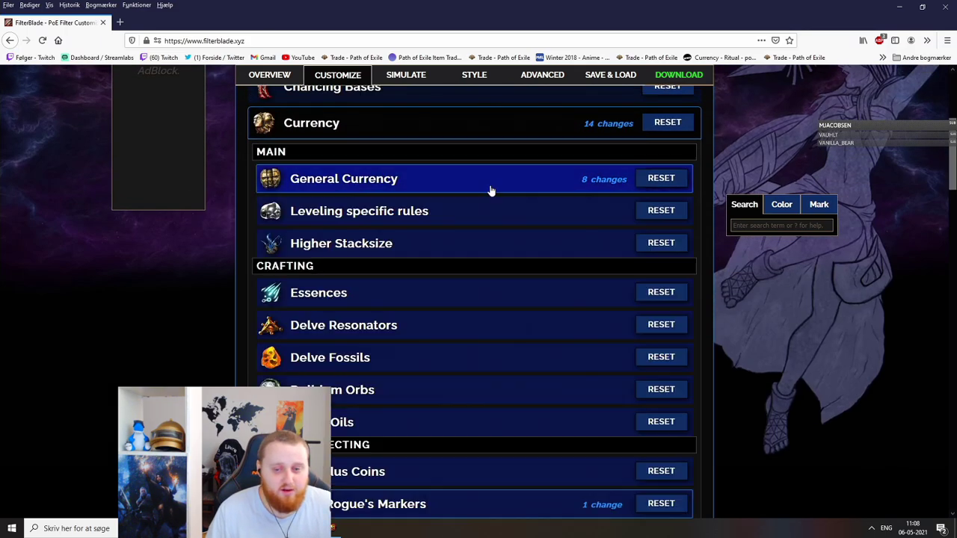
Step: Search the filter rules for "jewel" and jump to the ModFiltering: Jewels 1 rule
mouse_move(953, 168)
left_mouse_down()
mouse_move(953, 361)
mouse_move(953, 166)
left_mouse_up()
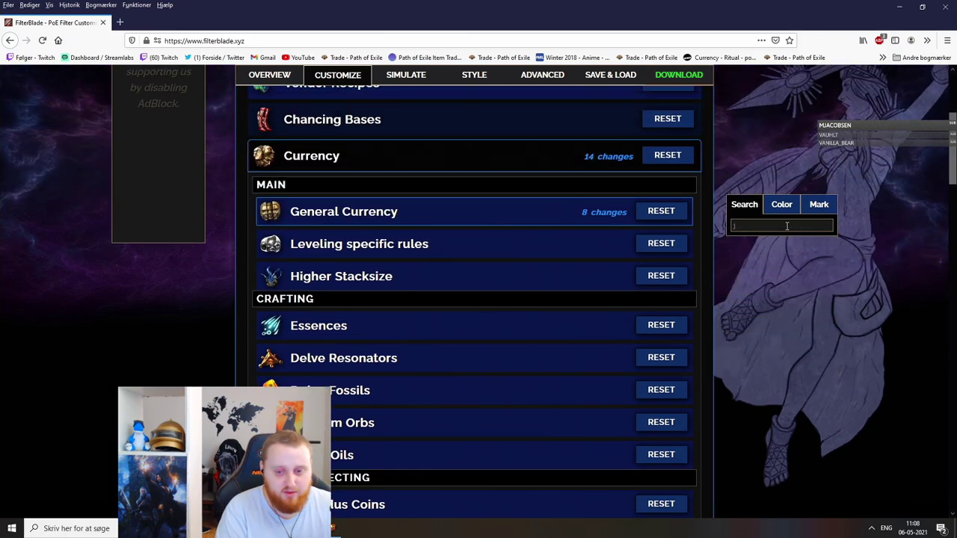
type("ewel")
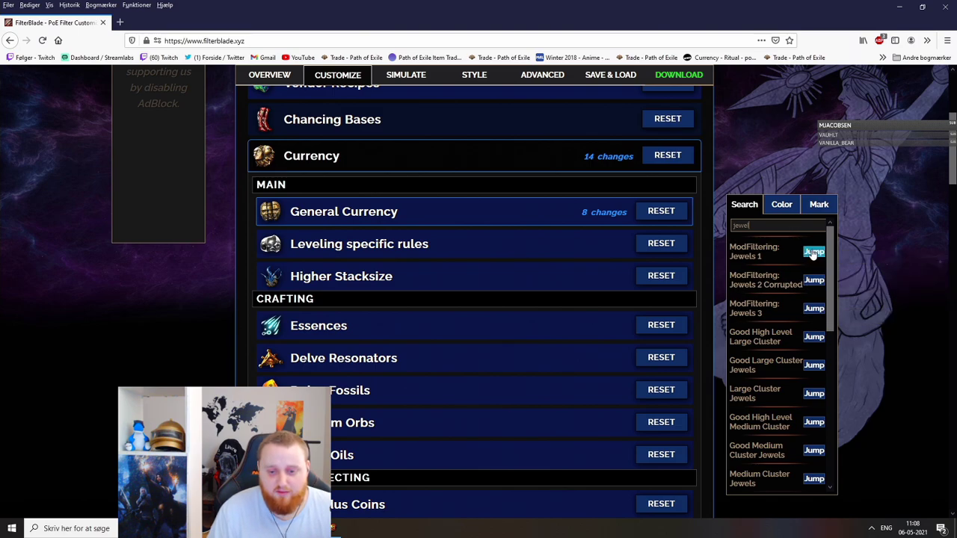
left_click(813, 252)
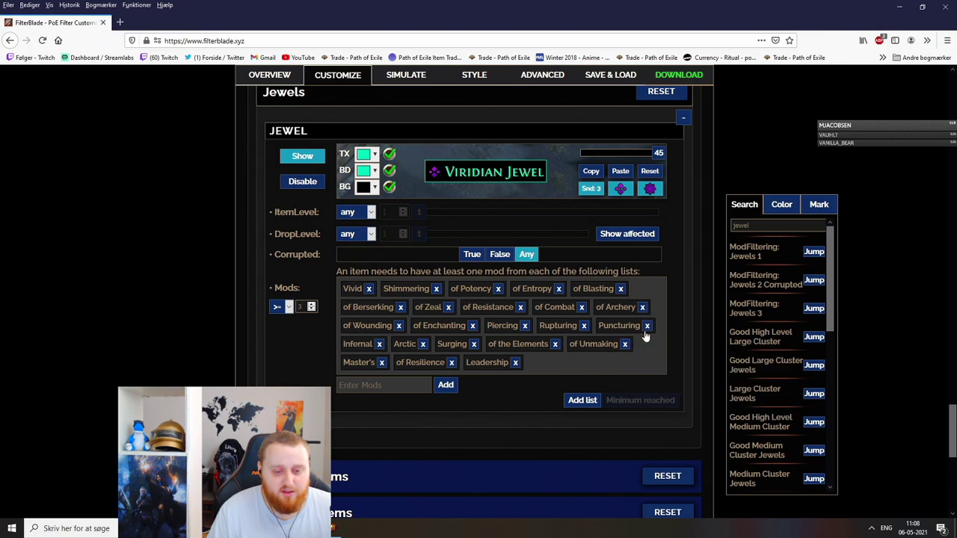
Step: Disable the Jewel rule with the list of required mods in the Jewels section
left_click(300, 184)
mouse_move(950, 423)
left_mouse_down()
mouse_move(953, 391)
mouse_move(939, 438)
mouse_move(944, 419)
left_mouse_up()
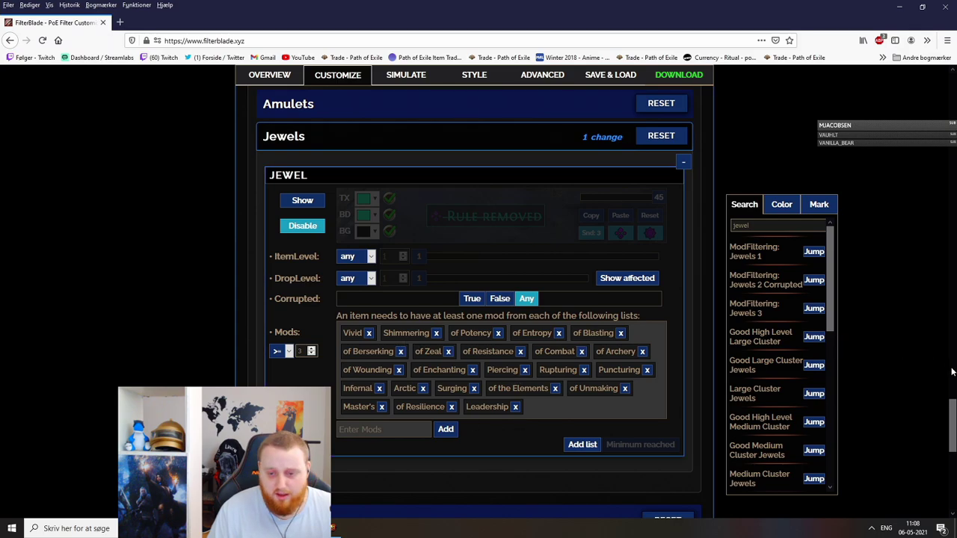
left_click_drag(951, 409, 935, 389)
Step: Jump to ModFiltering: Jewels 2 Corrupted, disable the Jewels with Corrupted Implicit rule and hide the Jewels with Interesting Mods rule
left_click(808, 283)
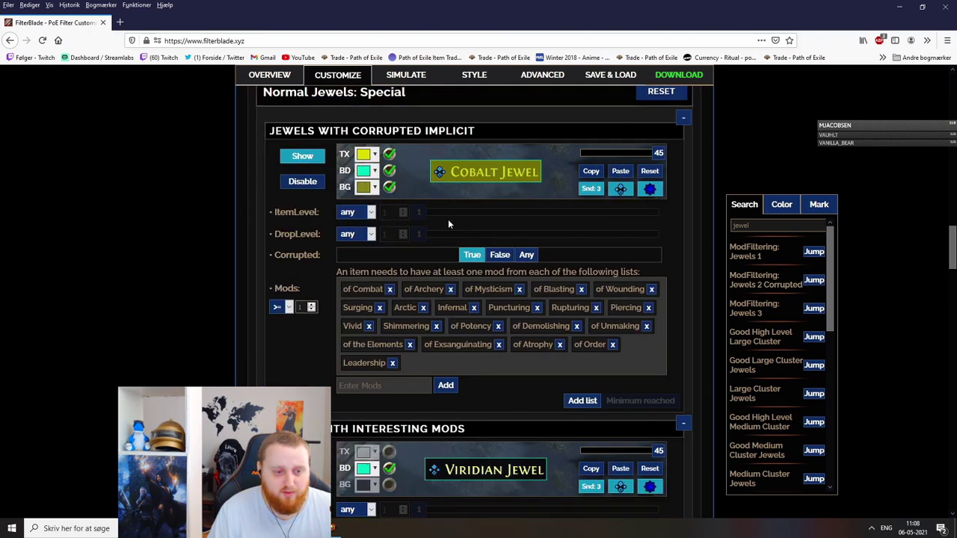
left_click(303, 182)
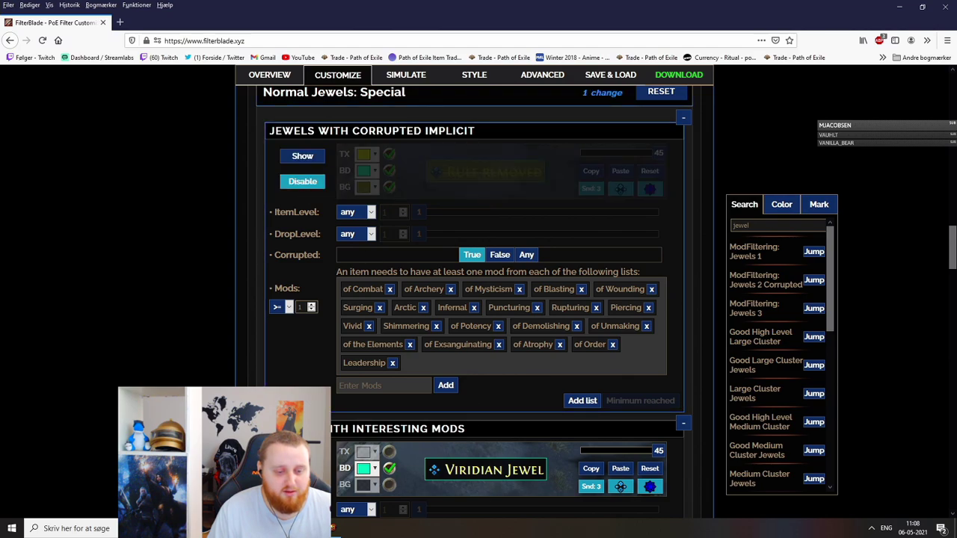
left_click(303, 479)
left_click_drag(950, 254, 945, 292)
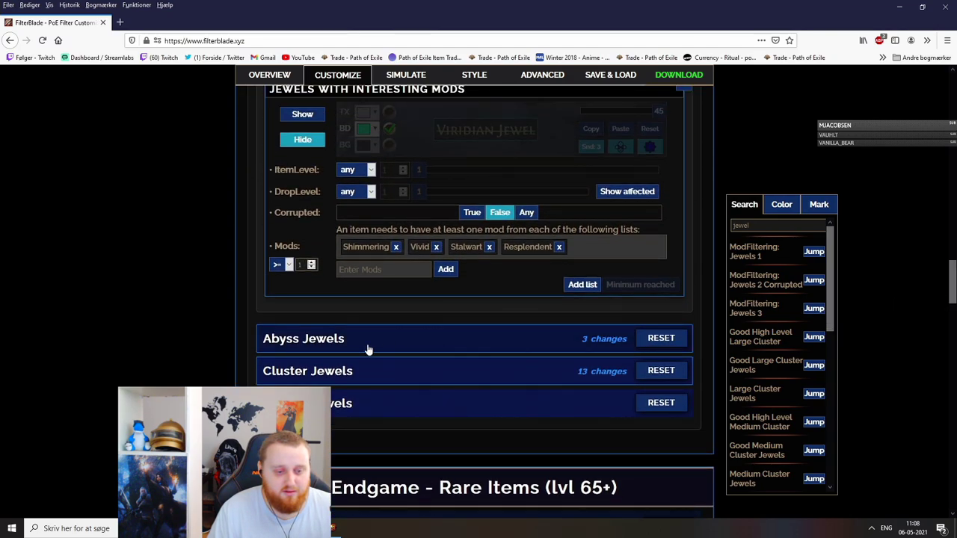
Step: Check the Abyss Jewels and Unique Jewels rules, collapsing each section again
left_click(343, 350)
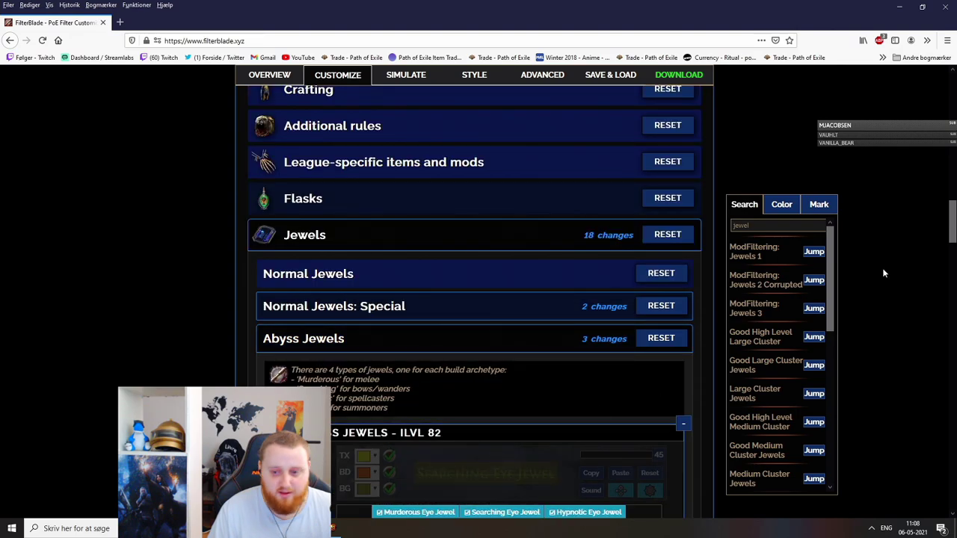
scroll(945, 235, "down", 3)
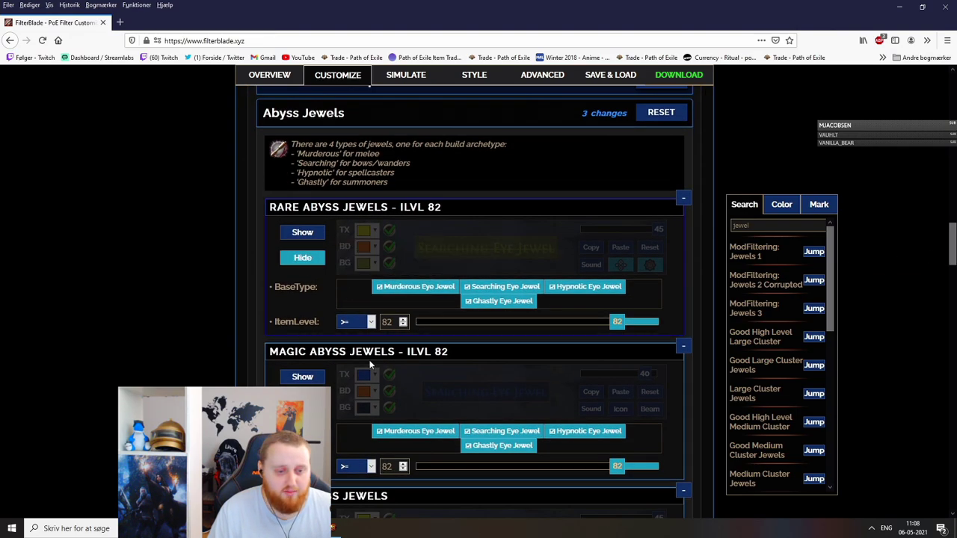
mouse_move(953, 251)
left_mouse_down()
mouse_move(954, 294)
mouse_move(953, 247)
left_mouse_up()
left_click(336, 174)
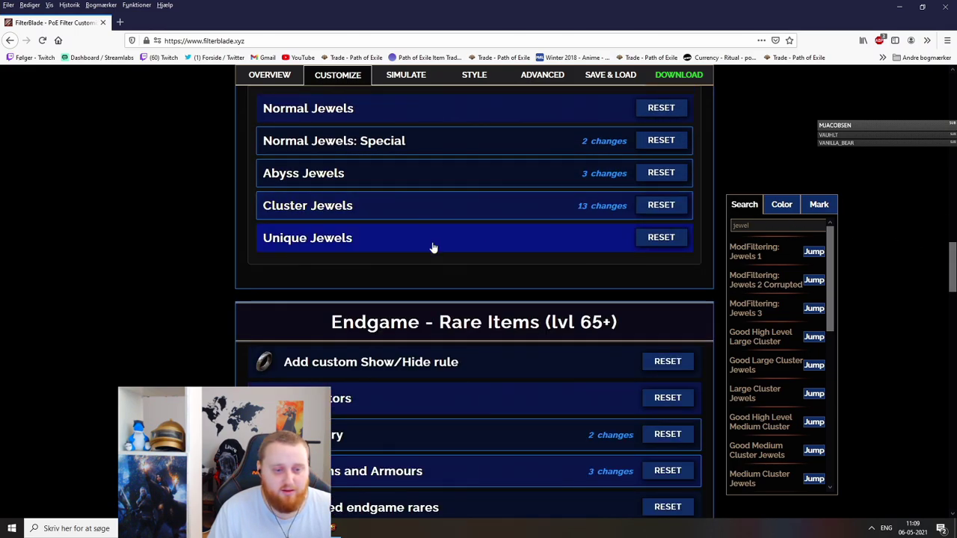
left_click(398, 251)
left_click(388, 249)
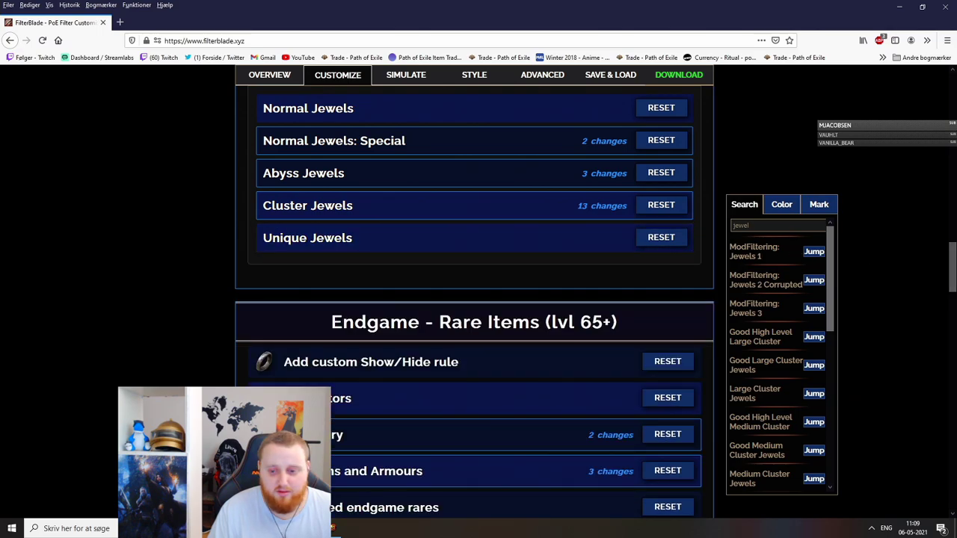
Step: Hide the Rare Jewels rule under Normal Jewels and collapse that section
scroll(366, 243, "up", 3)
left_click(351, 237)
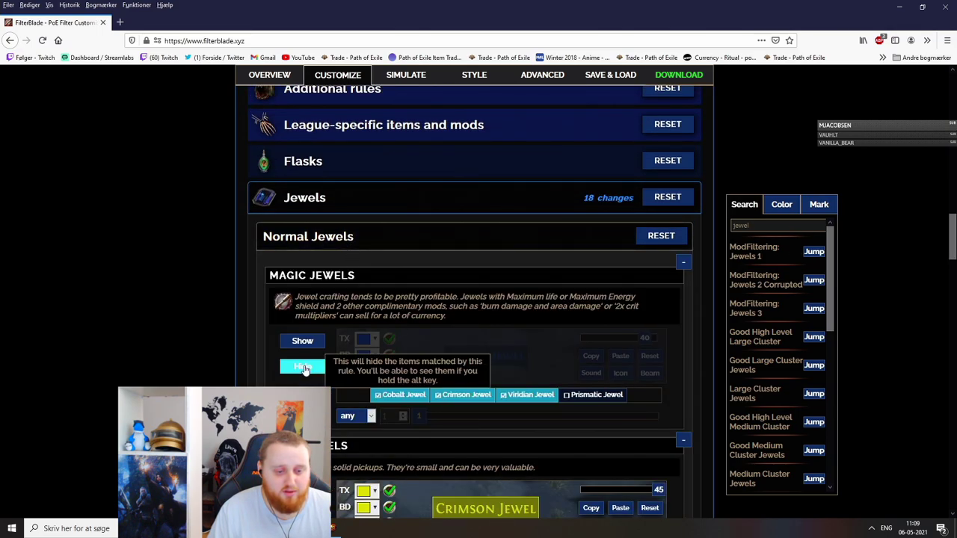
scroll(329, 359, "down", 3)
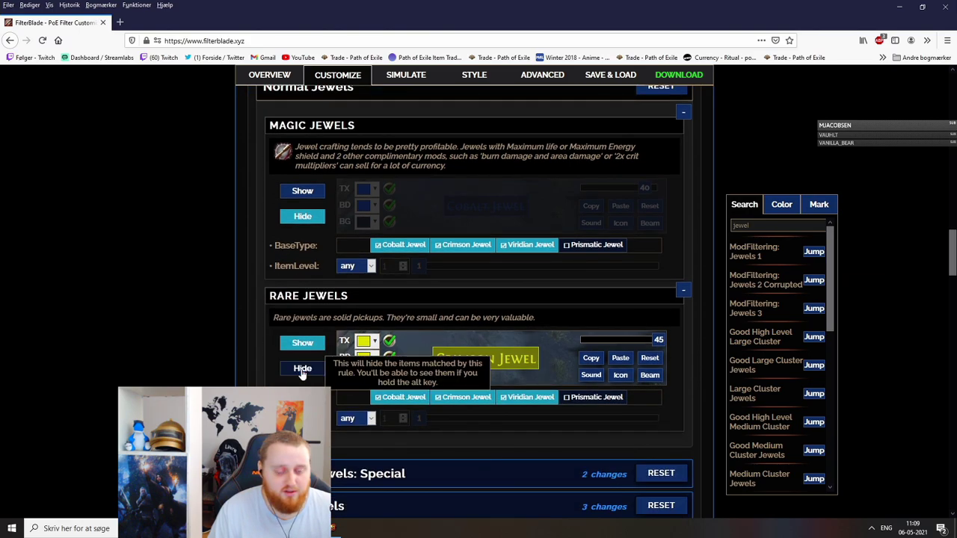
left_click(302, 367)
scroll(955, 304, "up", 4)
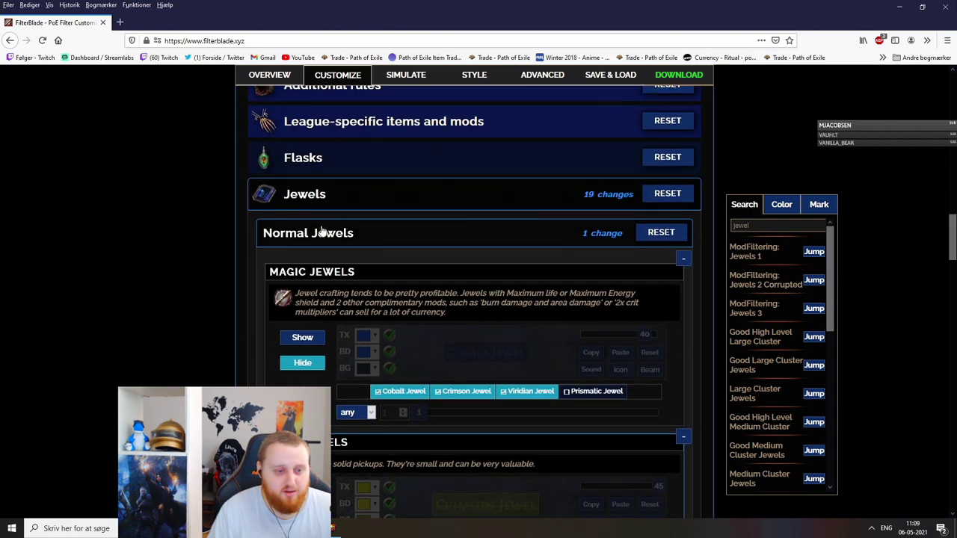
left_click(325, 228)
left_click_drag(946, 275, 948, 253)
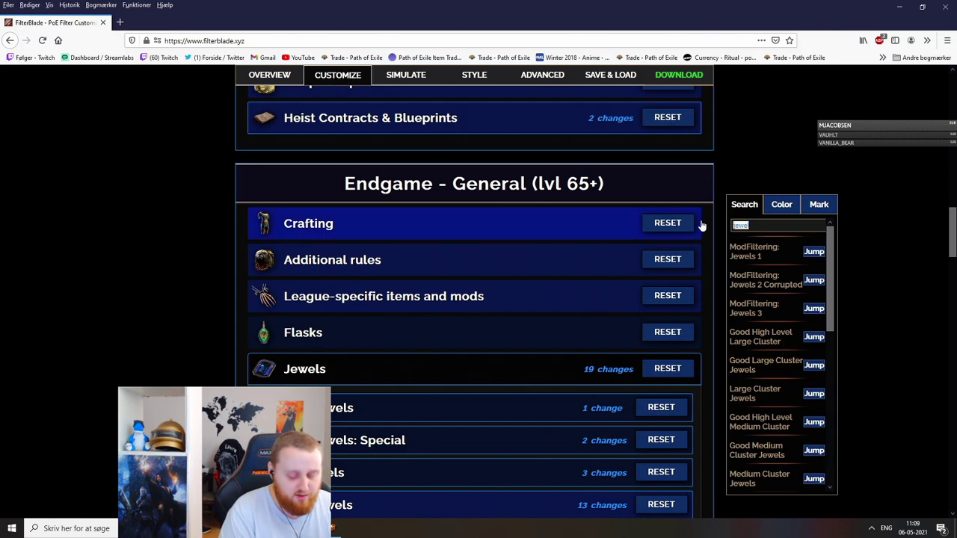
type("con")
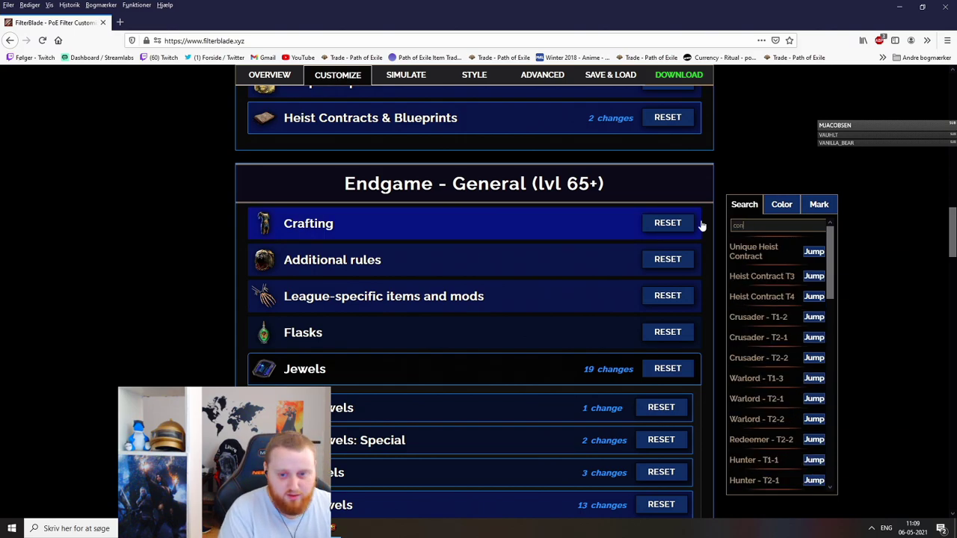
key("BackSpace")
key("BackSpace")
key("BackSpace")
Step: Find the Grand Heist Blueprint Tier 1 rule by searching for "blue", and hide the All Blueprints and Remaining Blueprints rules
type("blue")
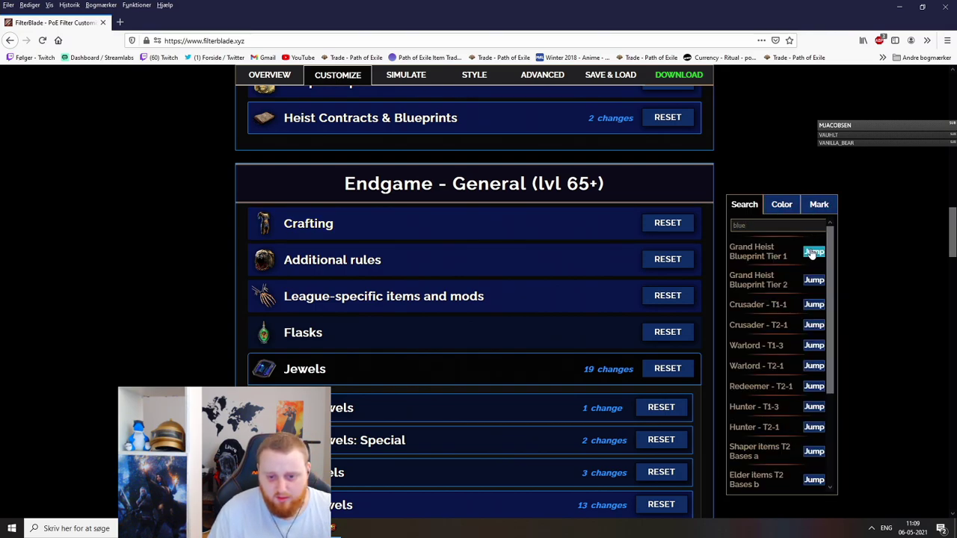
left_click(813, 253)
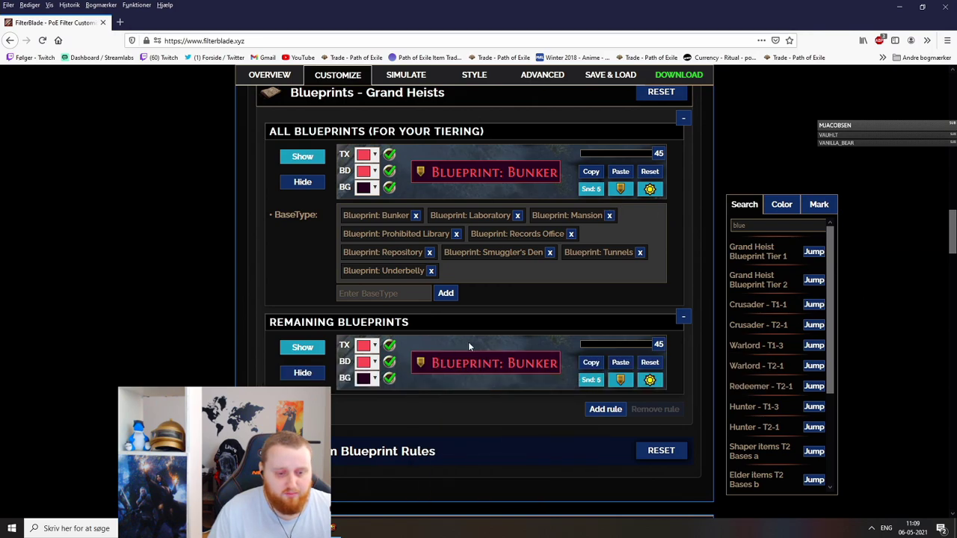
mouse_move(481, 346)
left_click(297, 377)
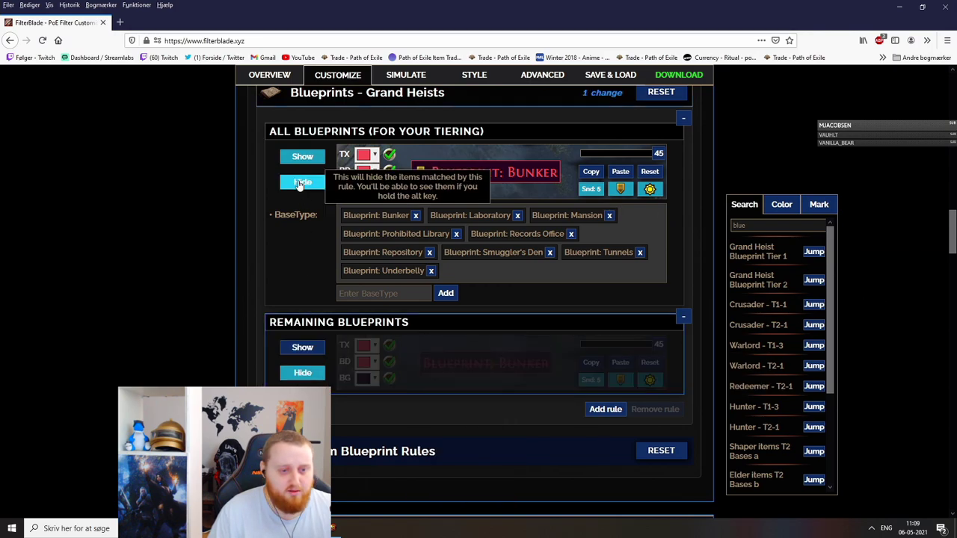
left_click(302, 181)
Step: Check the Contracts and Unique Contracts rules under Heist Contracts & Blueprints, collapsing both sections again
left_click_drag(954, 245, 954, 226)
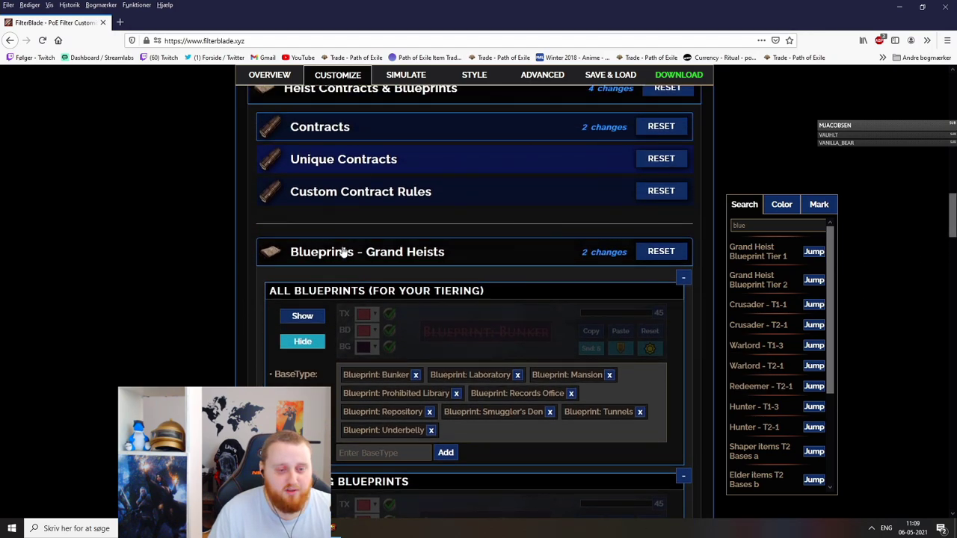
left_click(351, 135)
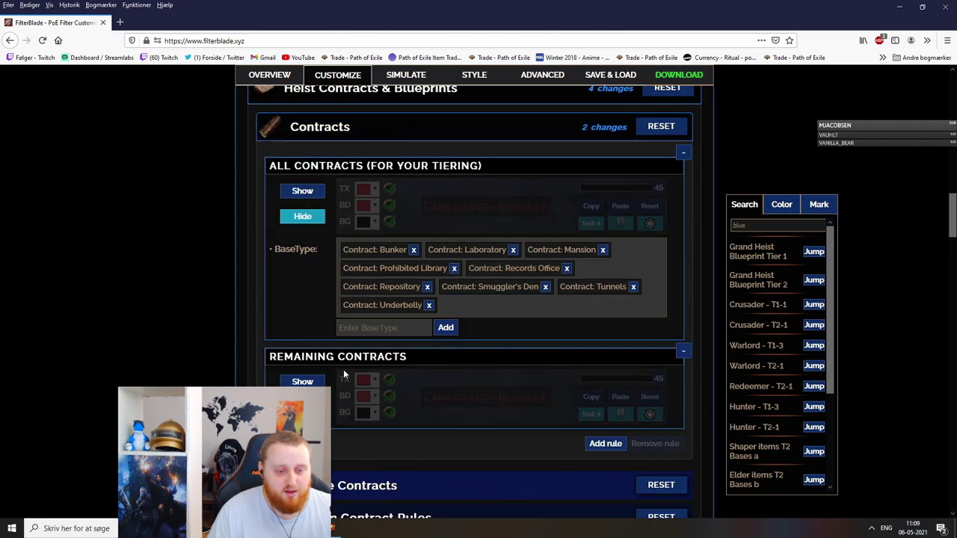
scroll(356, 212, "up", 2)
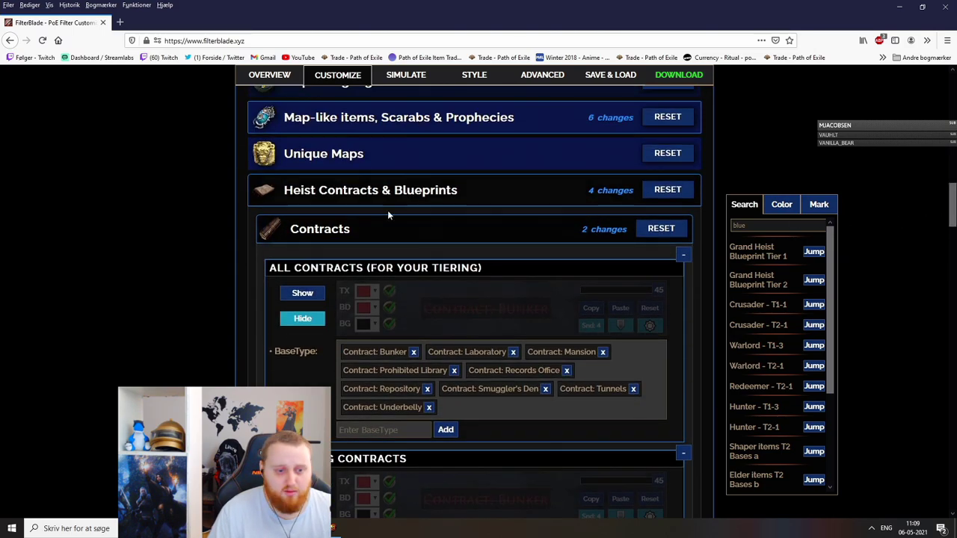
left_click(314, 237)
left_click(324, 271)
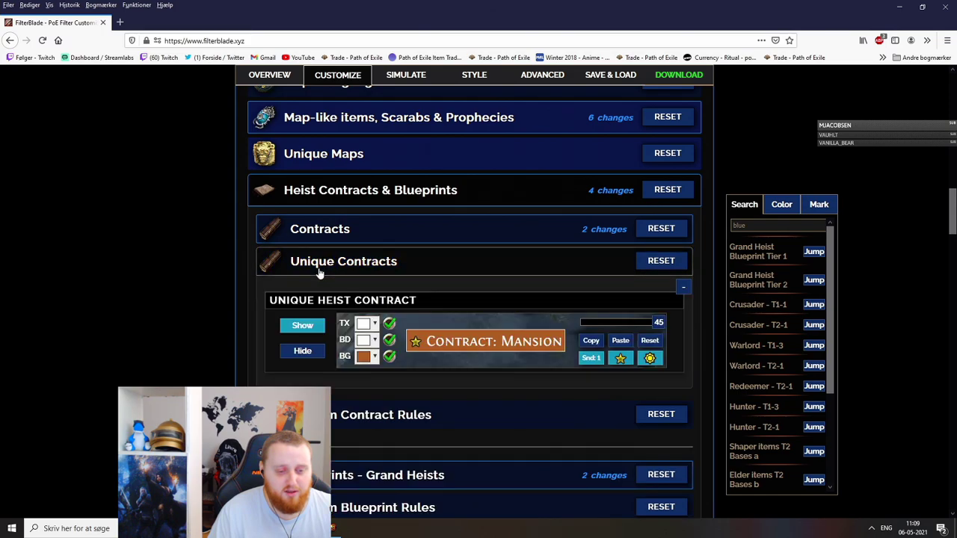
left_click(333, 265)
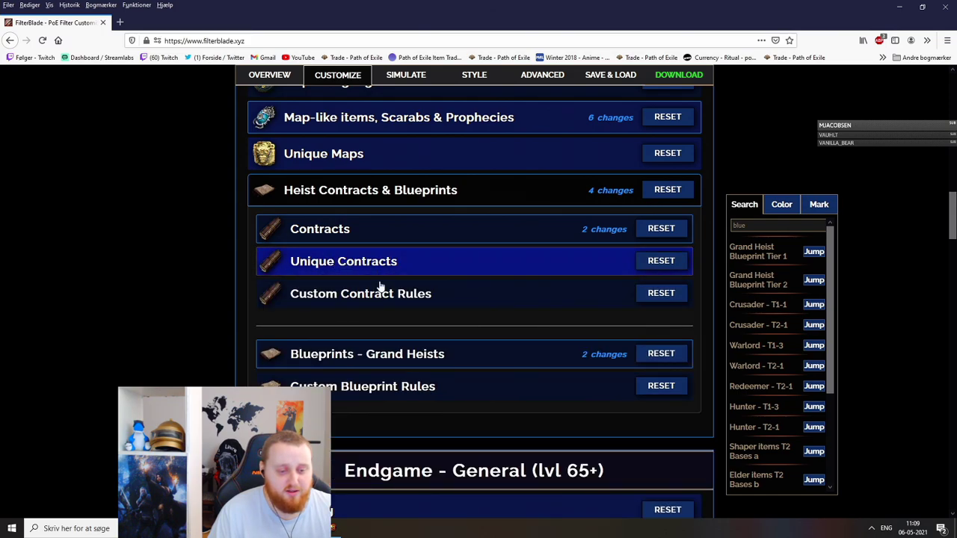
Step: Review the Blueprints - Grand Heists rules once more and collapse that section
left_click(347, 355)
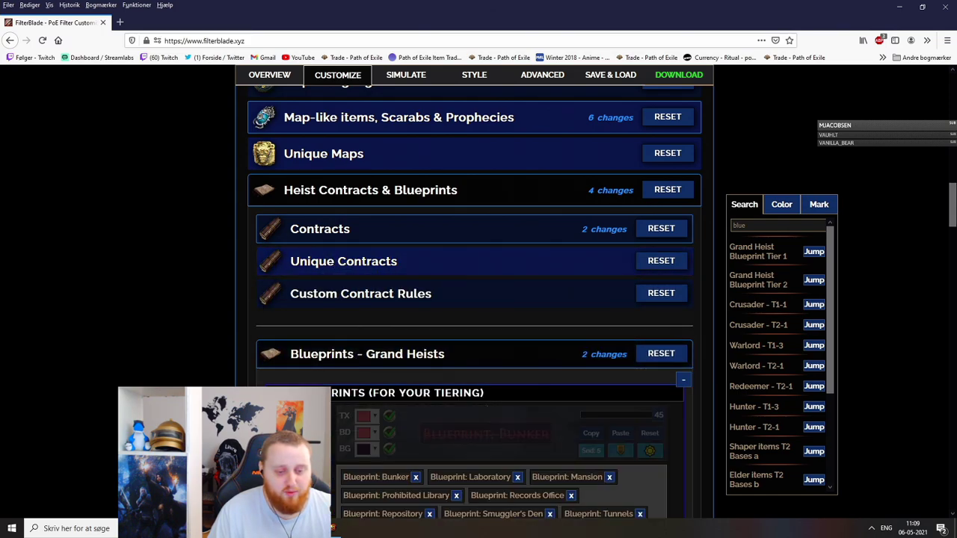
scroll(444, 426, "down", 3)
scroll(352, 229, "up", 1)
left_click(348, 223)
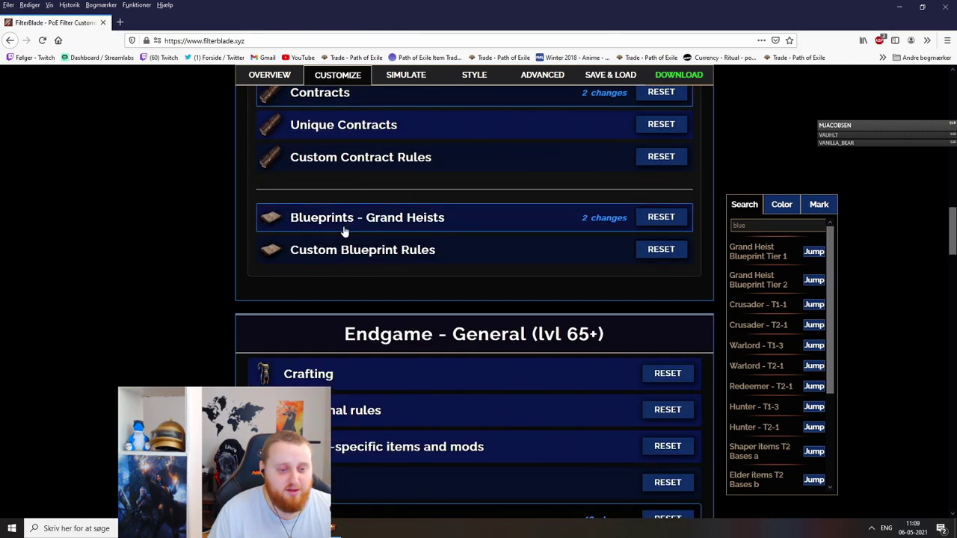
Step: Try to disable the Custom Blueprint Rule, and collapse the Heist Contracts & Blueprints section
left_click(343, 249)
left_click(304, 341)
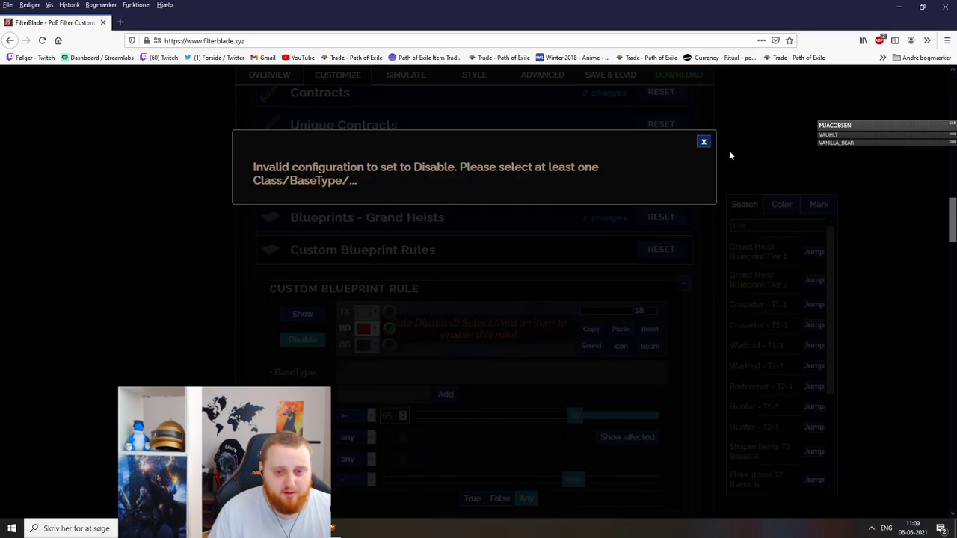
left_click(704, 142)
mouse_move(951, 212)
left_mouse_down()
mouse_move(949, 233)
mouse_move(953, 206)
left_mouse_up()
left_click(361, 400)
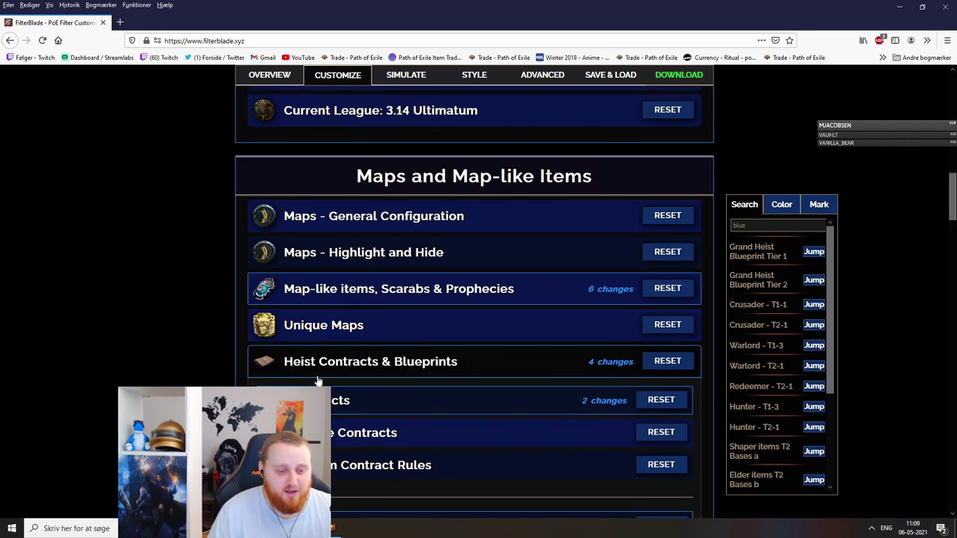
left_click(319, 377)
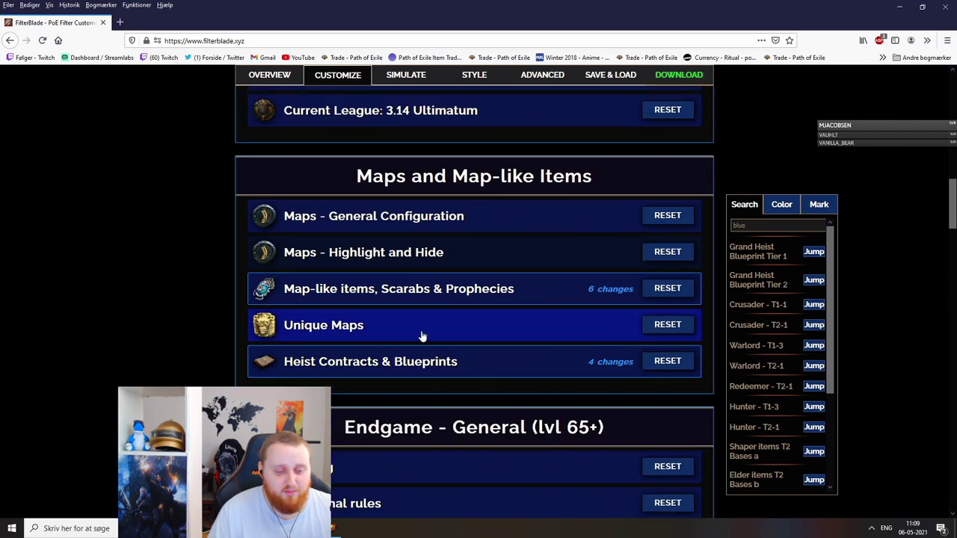
Step: Open Unique Maps Tiering within Unique Maps and review the base types assigned to each tier
left_click(423, 336)
left_click(412, 374)
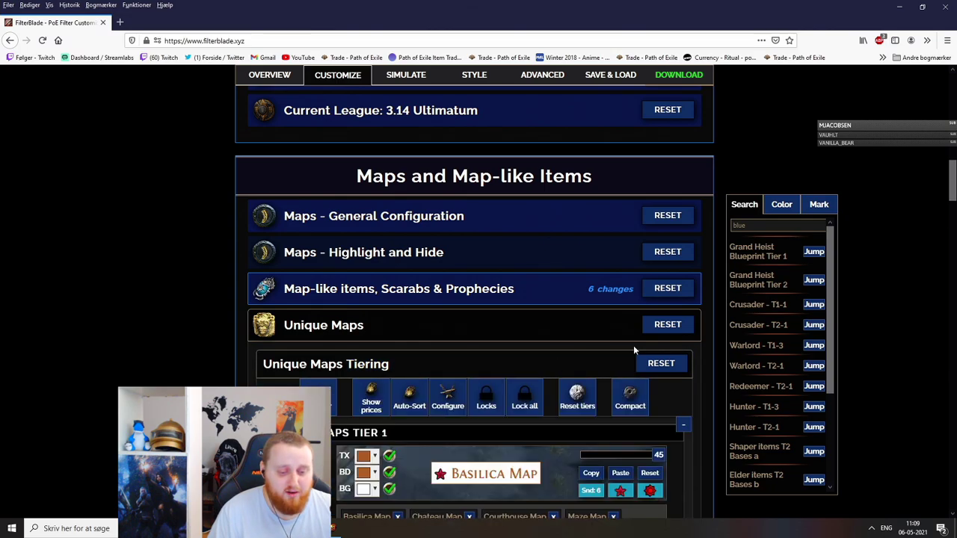
scroll(658, 329, "down", 4)
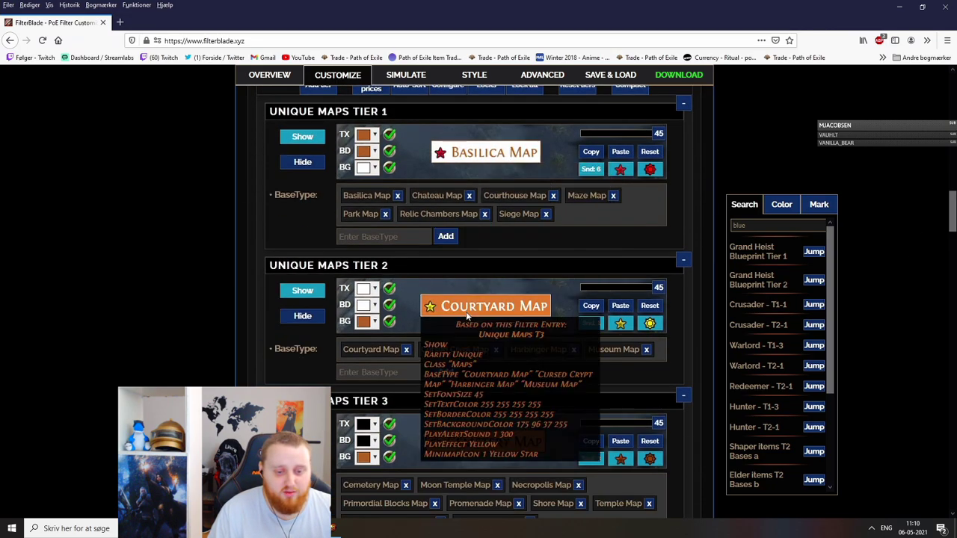
mouse_move(483, 351)
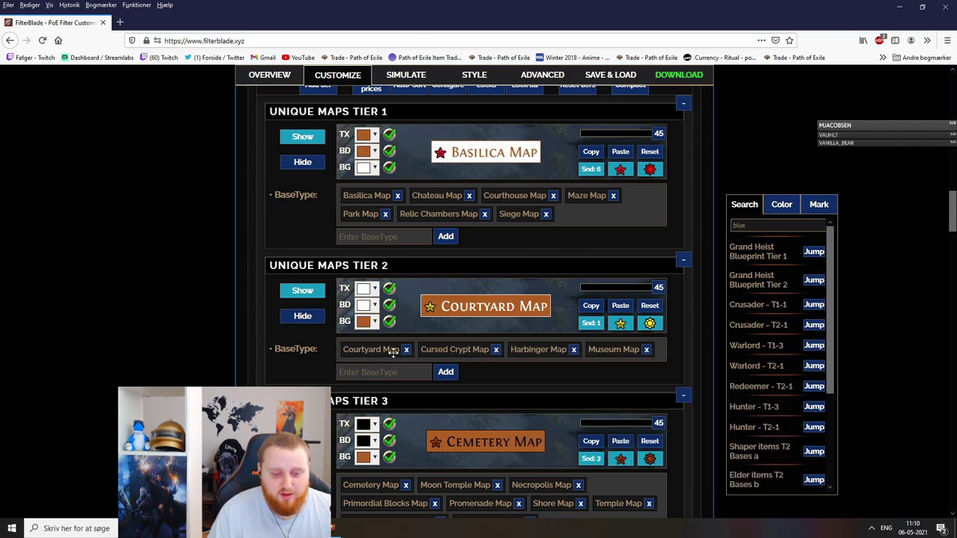
mouse_move(377, 349)
scroll(385, 284, "down", 3)
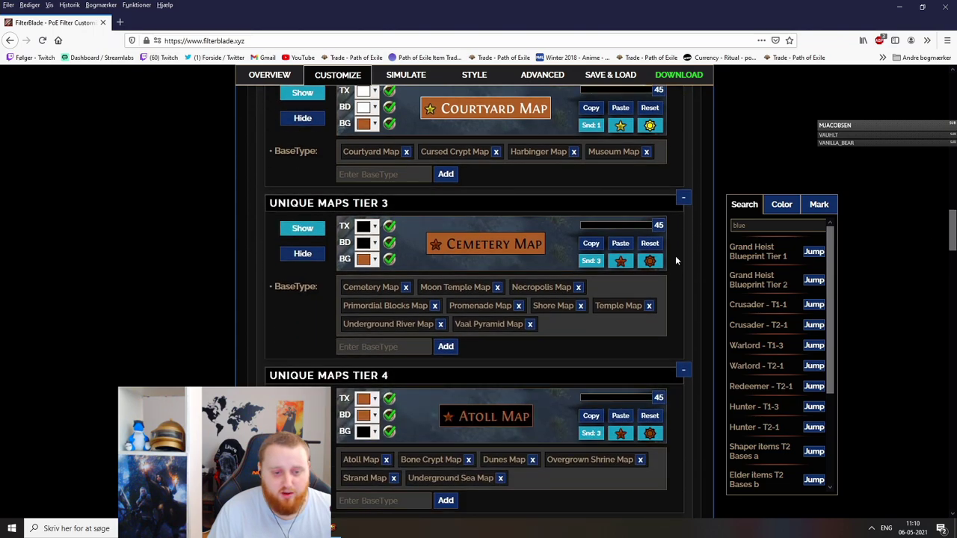
mouse_move(388, 279)
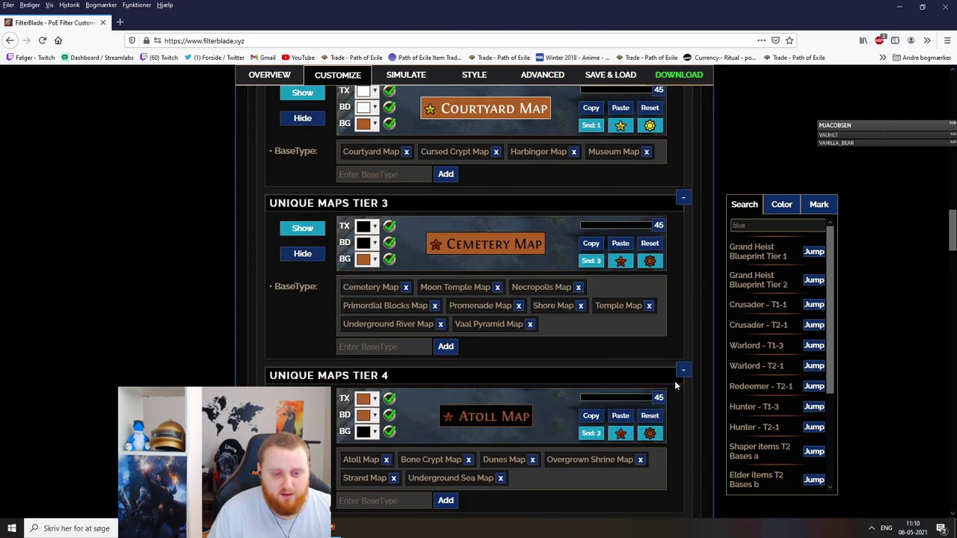
Step: Hide the Unique Maps Tier 3 and Tier 4 rules, and collapse the Unique Maps section
left_click(299, 255)
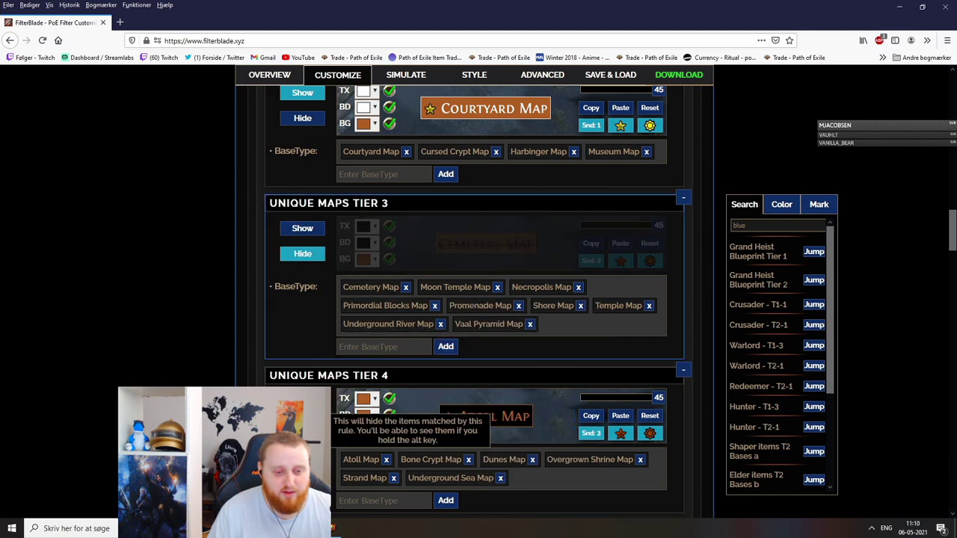
left_click(302, 426)
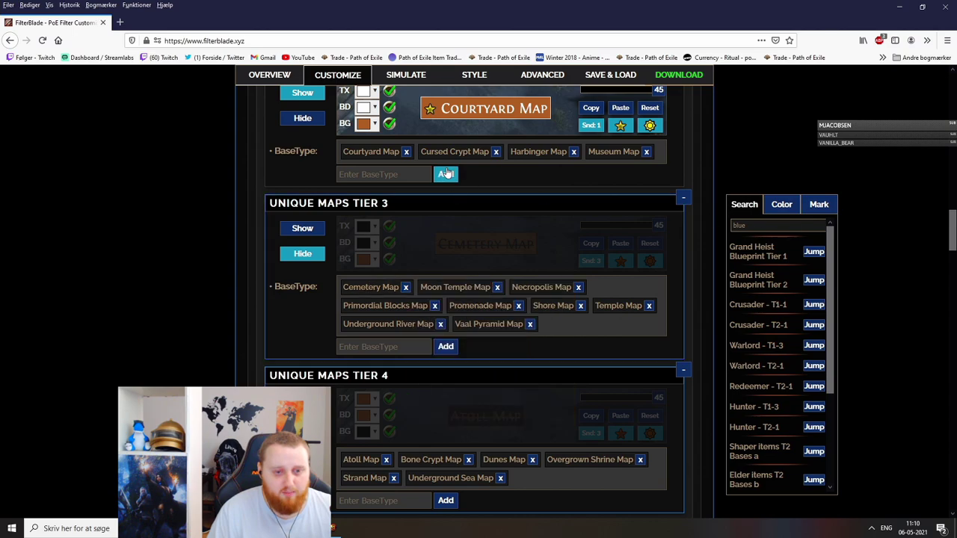
left_click_drag(949, 228, 948, 202)
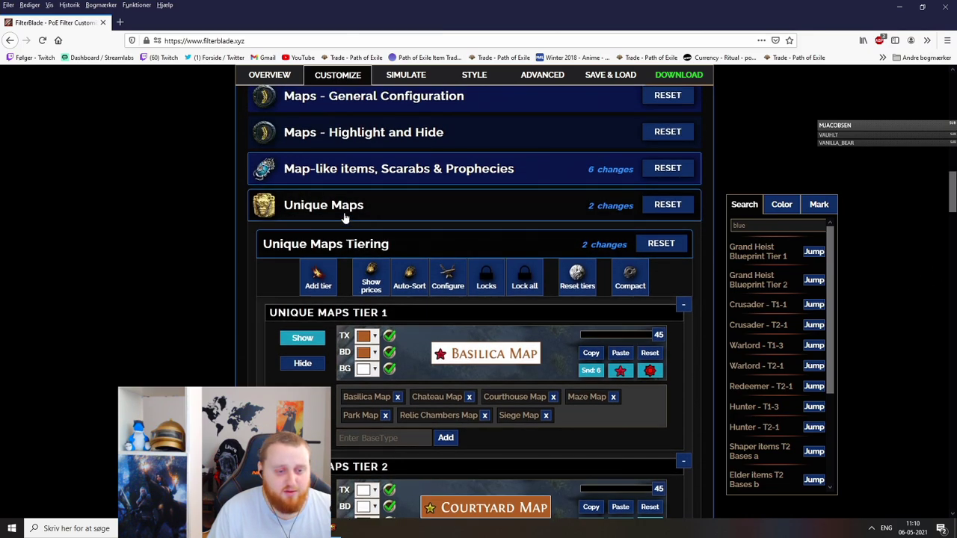
left_click(344, 216)
scroll(954, 217, "up", 2)
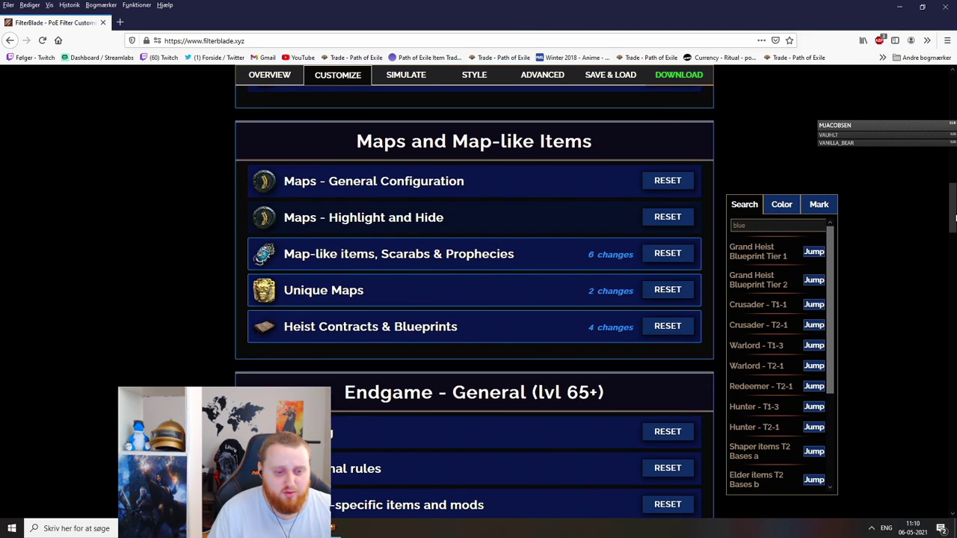
Step: Browse the Endgame and Miscellaneous sections and search the filter rules for "unique" to locate the unique item settings
scroll(954, 217, "down", 3)
left_click(318, 355)
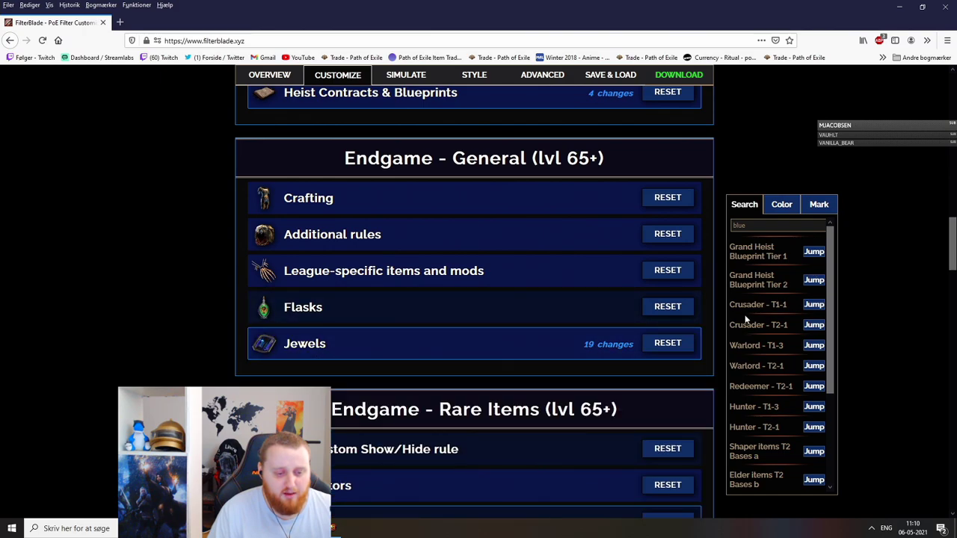
left_click_drag(951, 243, 946, 351)
left_click(327, 169)
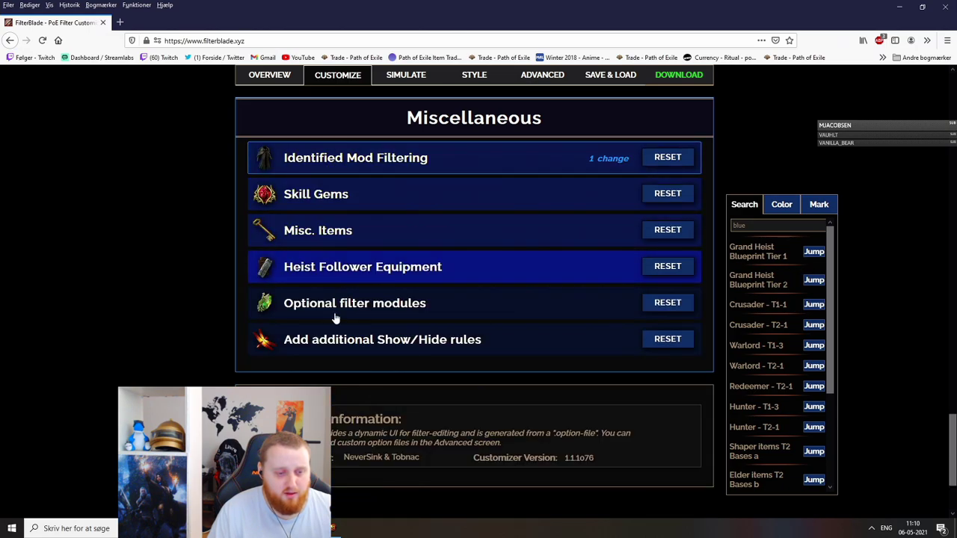
double_click(764, 227)
type("unique")
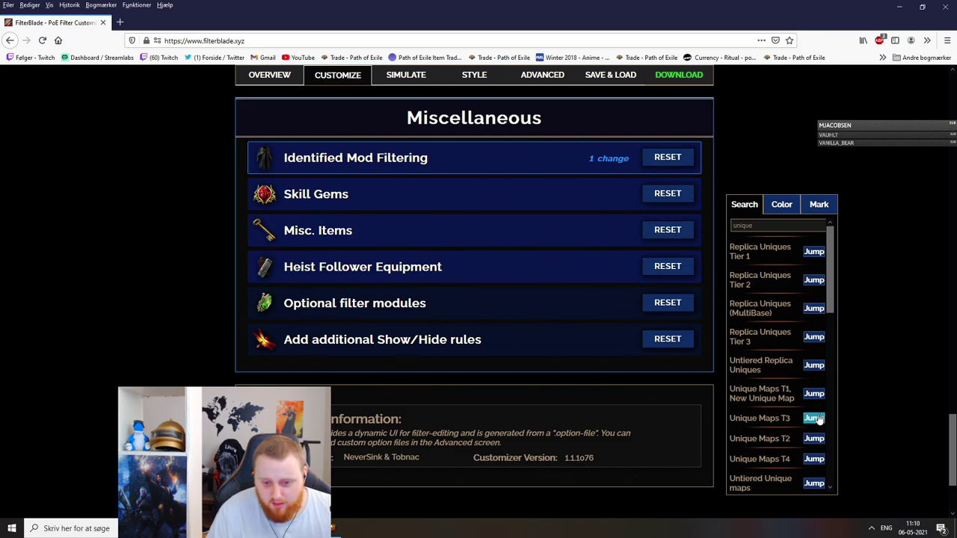
type(" item")
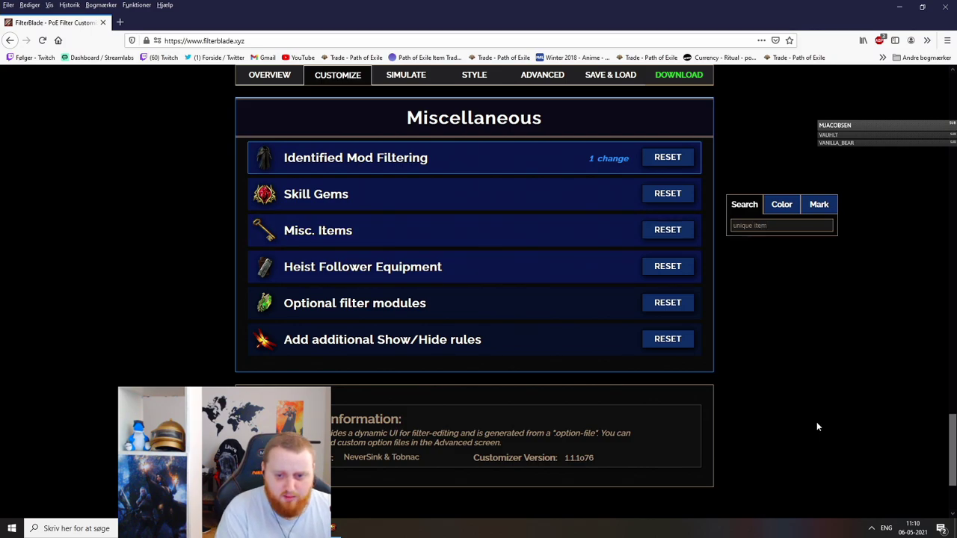
key("BackSpace")
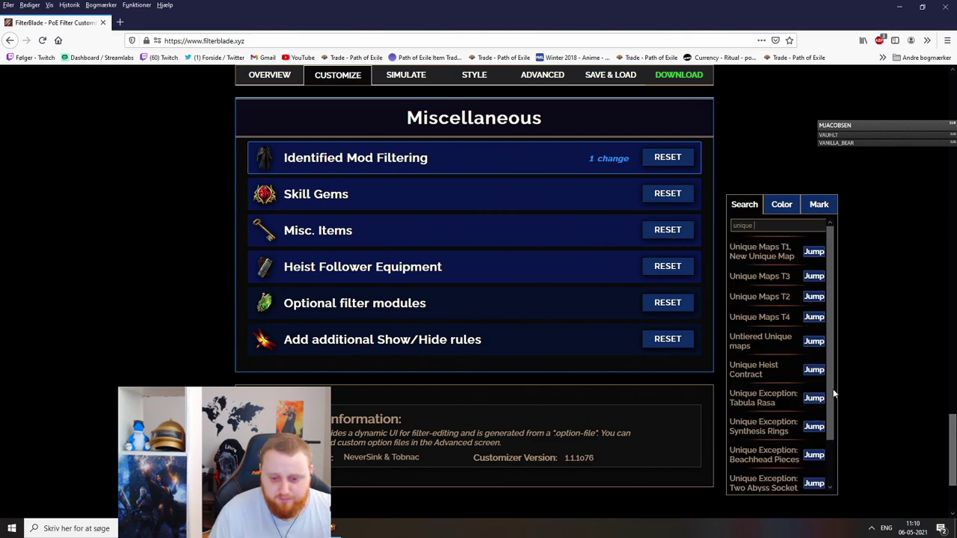
scroll(835, 434, "down", 2)
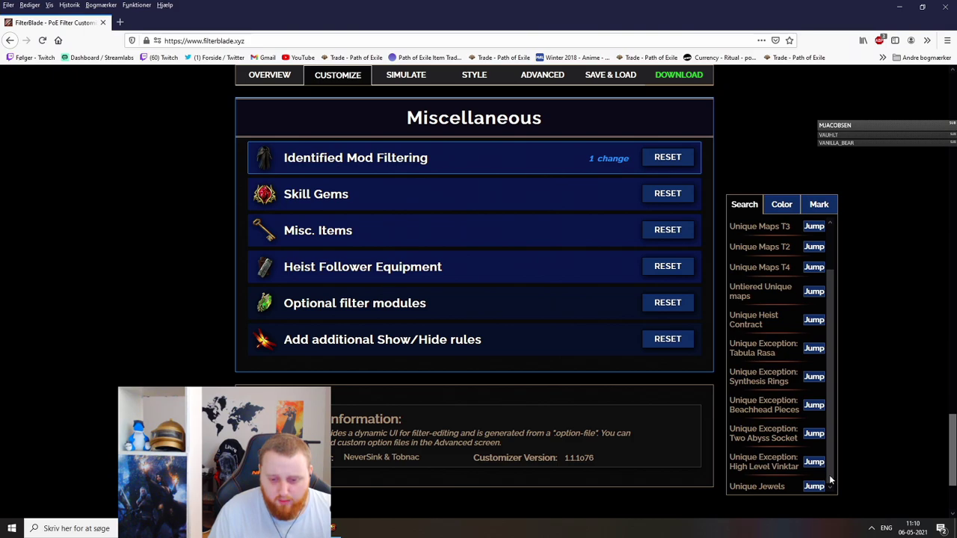
Step: Open the Unique items section and review the base types in Tier 1, Tier 2 and Multi-Base Uniques
left_click_drag(943, 479, 954, 351)
left_click(909, 429)
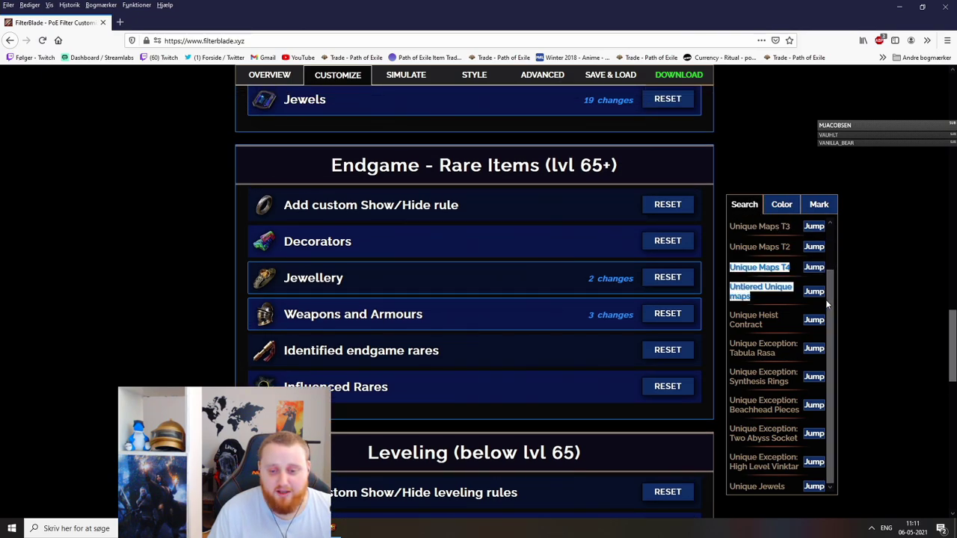
scroll(831, 269, "up", 2)
left_click_drag(949, 347, 950, 254)
scroll(480, 286, "up", 3)
left_click(481, 286)
left_click_drag(952, 116, 918, 142)
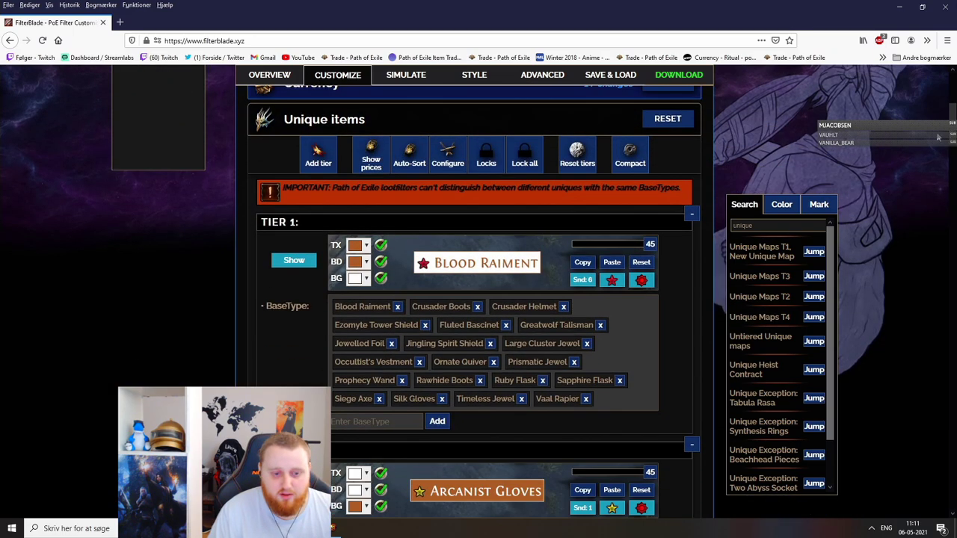
scroll(830, 177, "down", 3)
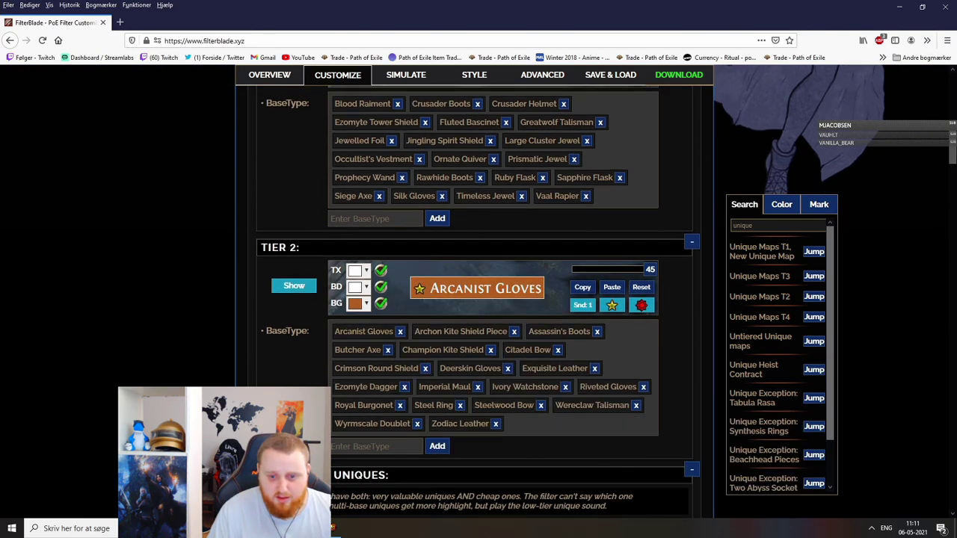
scroll(954, 157, "down", 4)
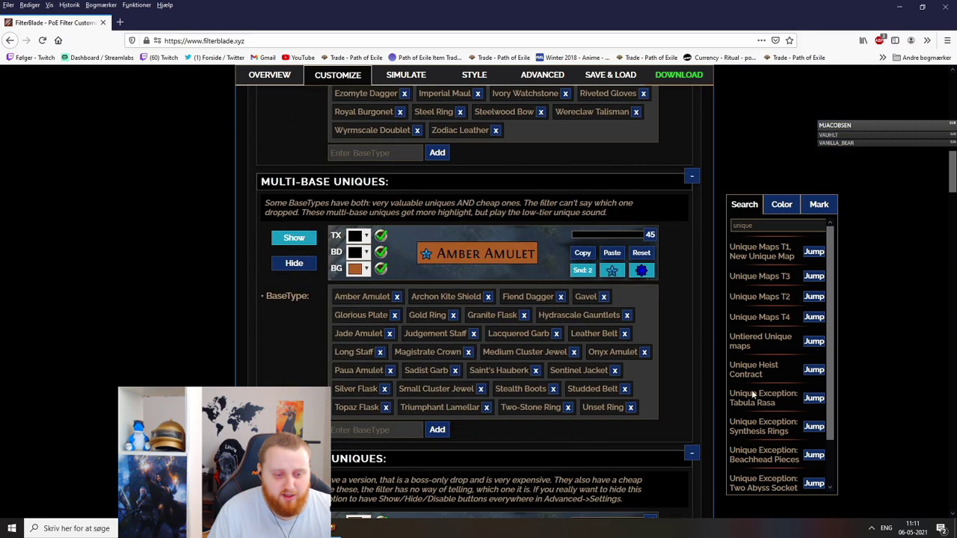
Step: Move the Jade Amulet base type from Multi-Base Uniques to the Tier 2 uniques
mouse_move(353, 335)
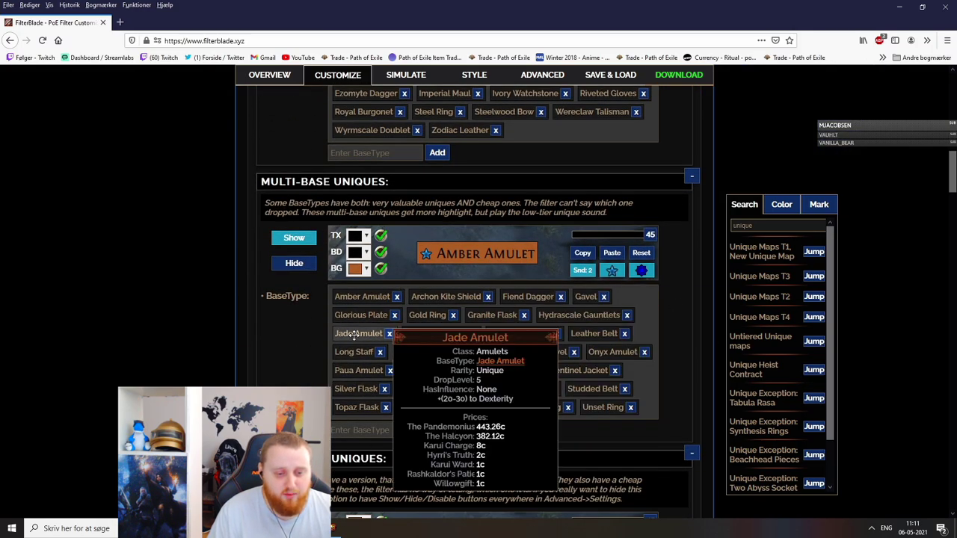
left_click(353, 153)
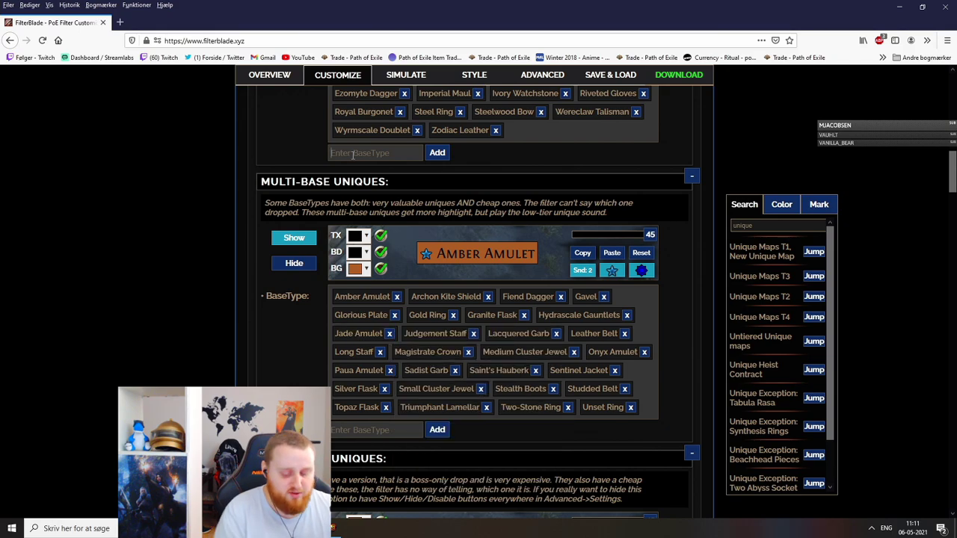
type("jade amu")
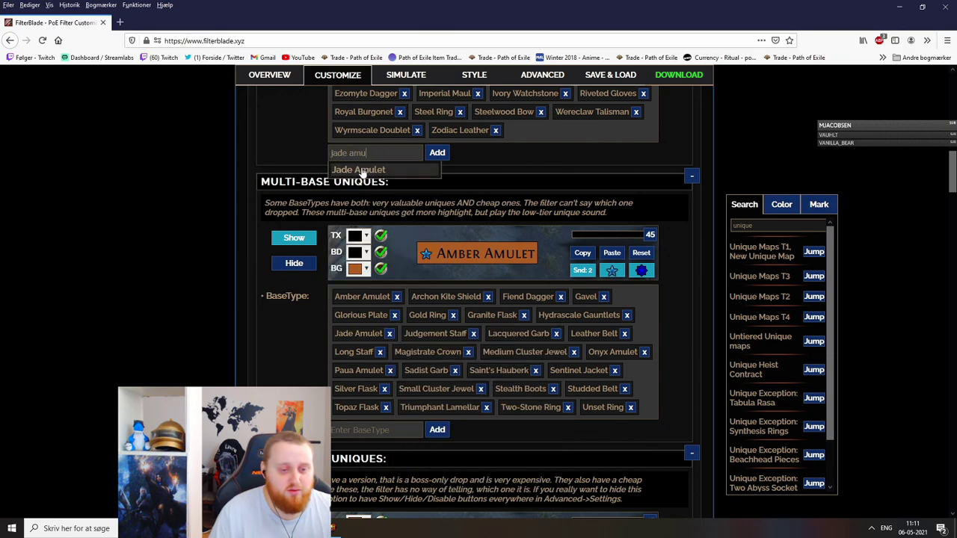
left_click(358, 169)
left_click(438, 153)
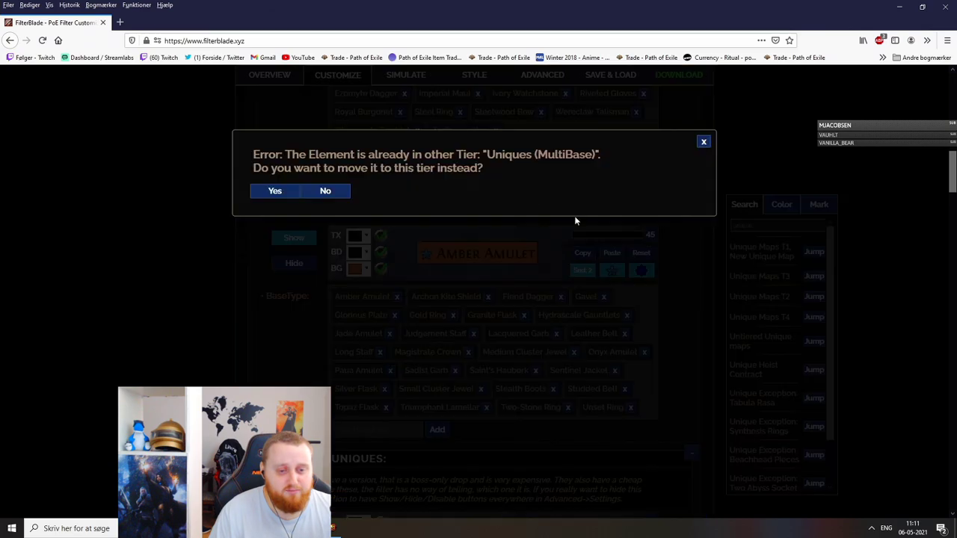
left_click(274, 192)
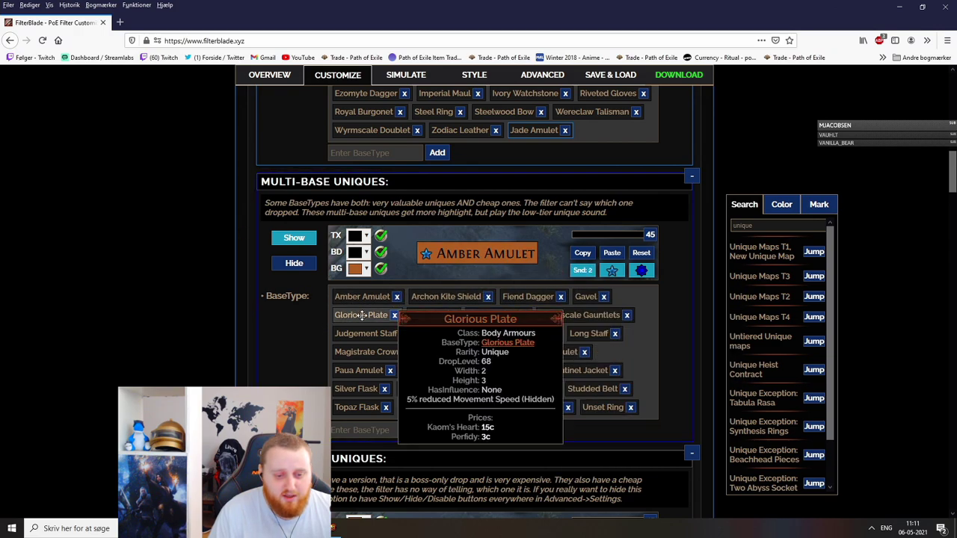
Step: Move the Leather Belt base type from Multi-Base Uniques to the Tier 2 uniques
mouse_move(347, 384)
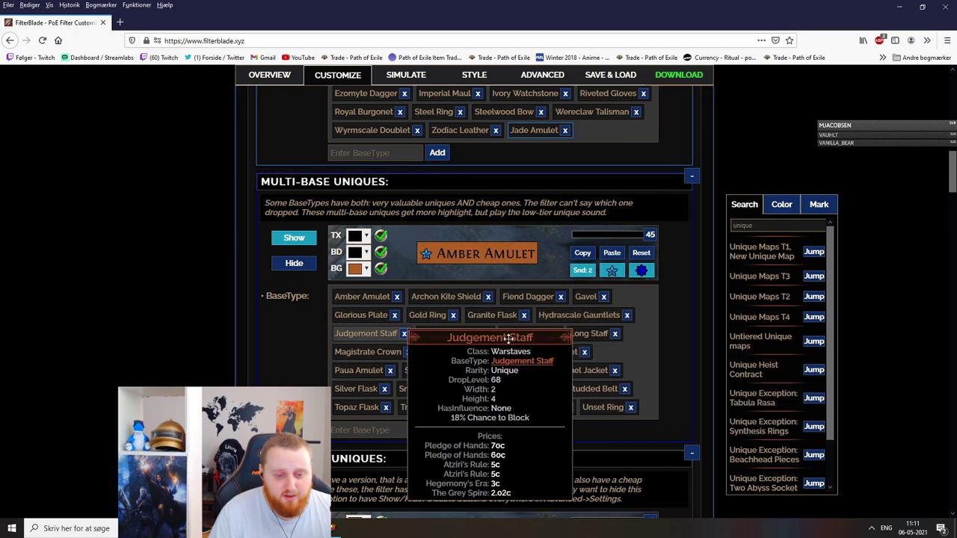
mouse_move(507, 315)
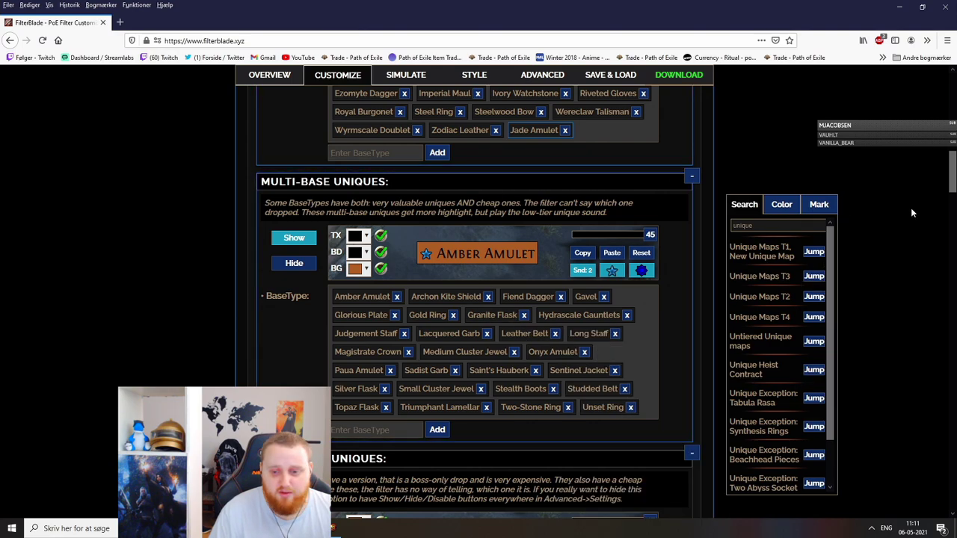
left_click(391, 154)
type("leather b")
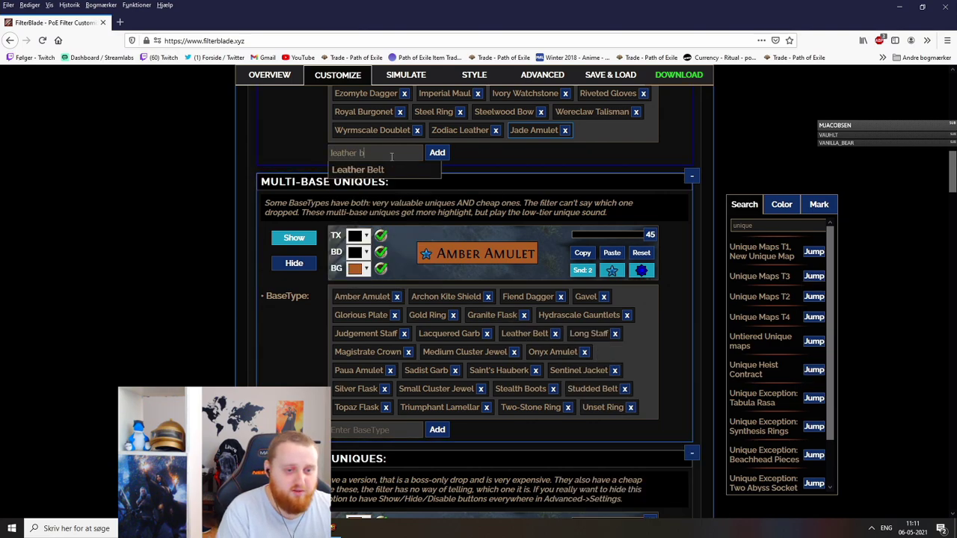
type("elt")
left_click(357, 170)
left_click(433, 155)
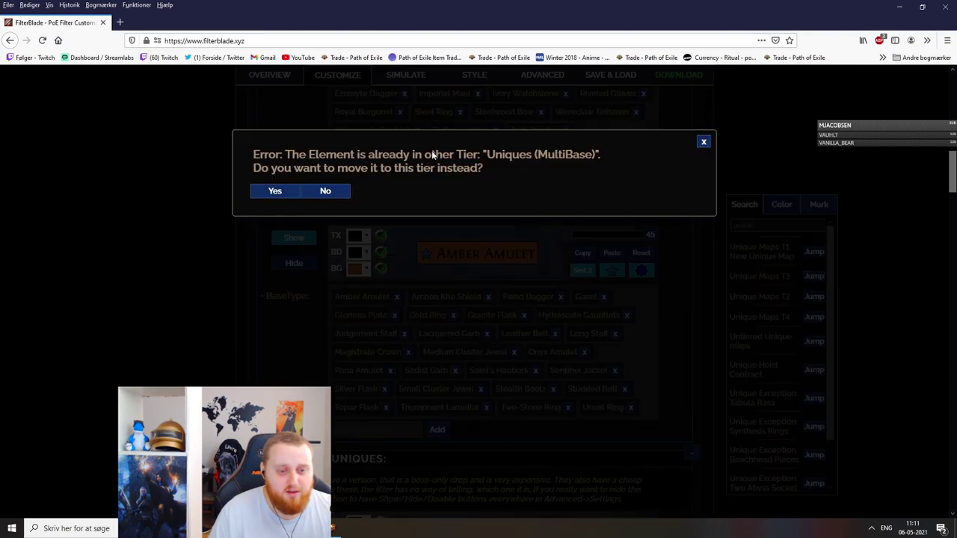
left_click(263, 192)
Step: Check the remaining Multi-Base Uniques, hide that tier, and look over the Boss-Drop Uniques tier
mouse_move(604, 132)
mouse_move(602, 367)
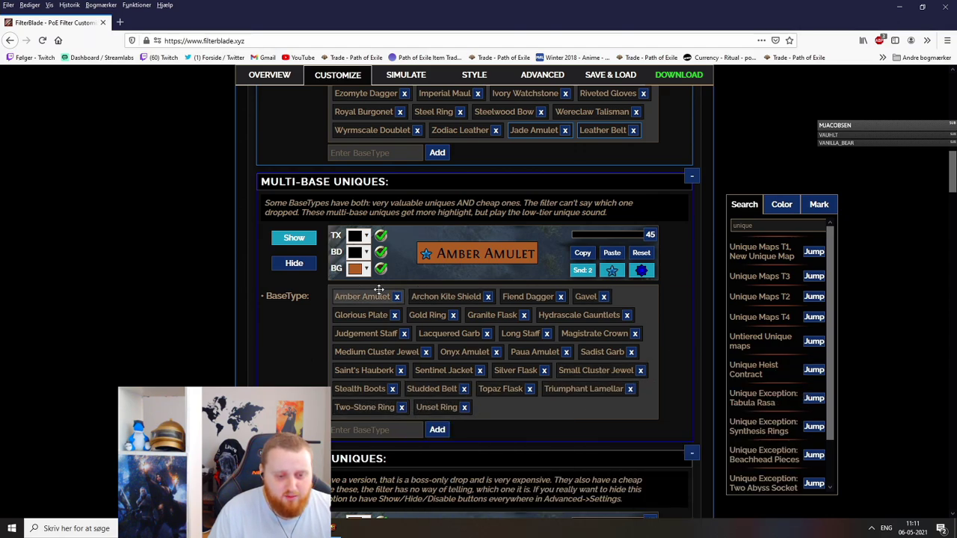
mouse_move(616, 297)
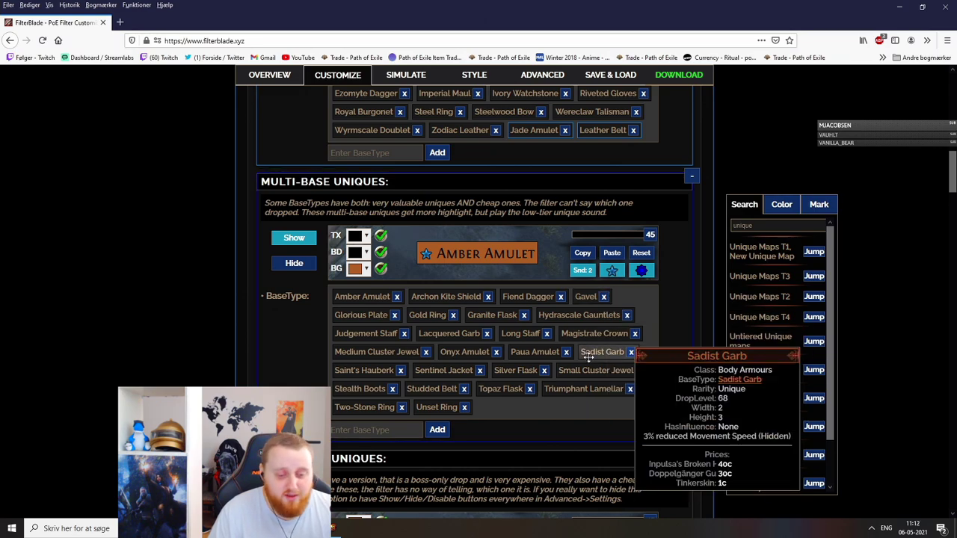
left_click(293, 265)
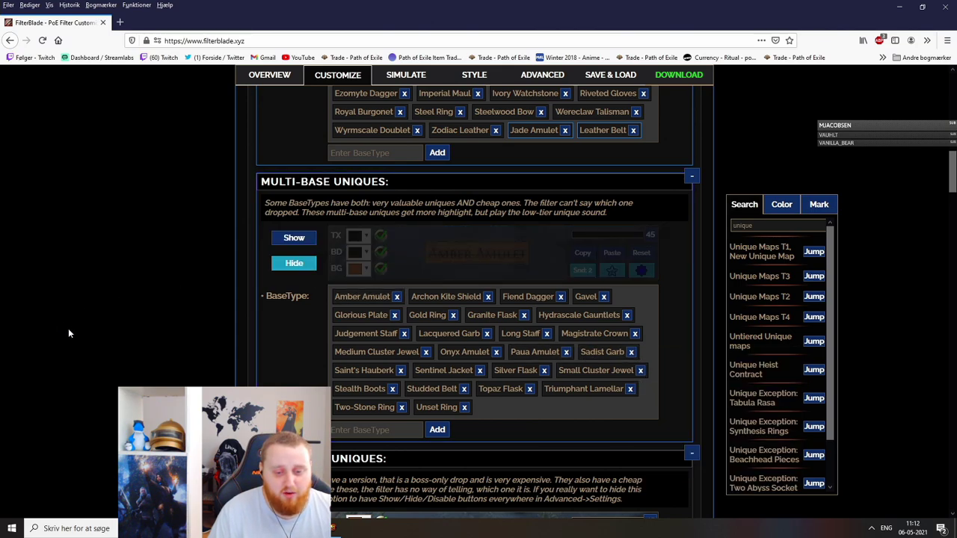
left_click_drag(948, 185, 947, 216)
mouse_move(532, 219)
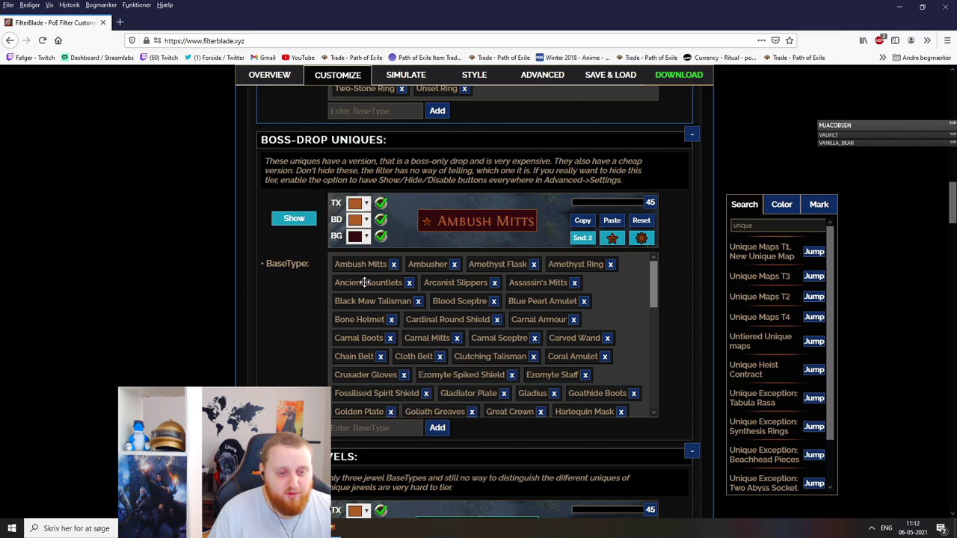
Step: Save the customization over the existing vstrict save state
left_click_drag(952, 198, 931, 107)
left_click(636, 157)
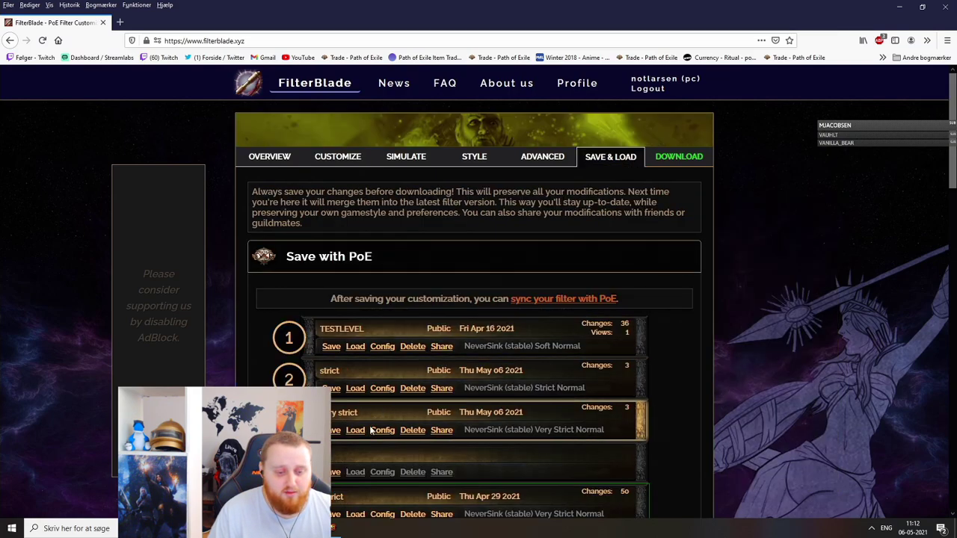
left_click(338, 529)
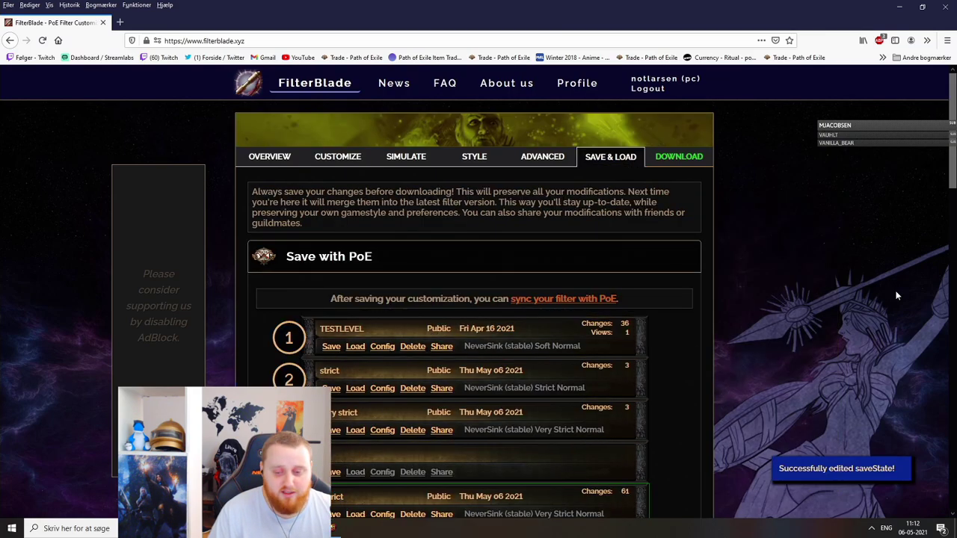
scroll(679, 199, "down", 1)
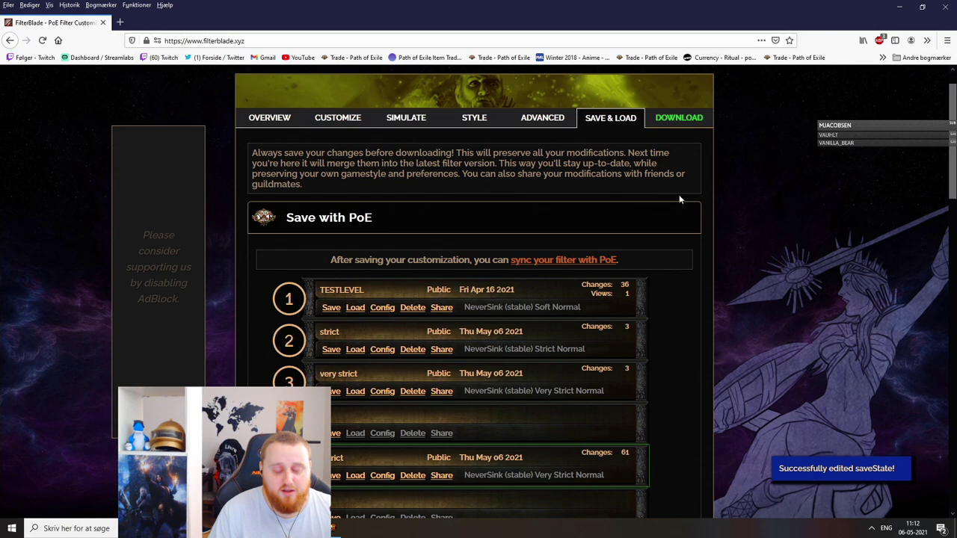
Step: Open the filter download page and review the warnings about hidden items
left_click(673, 118)
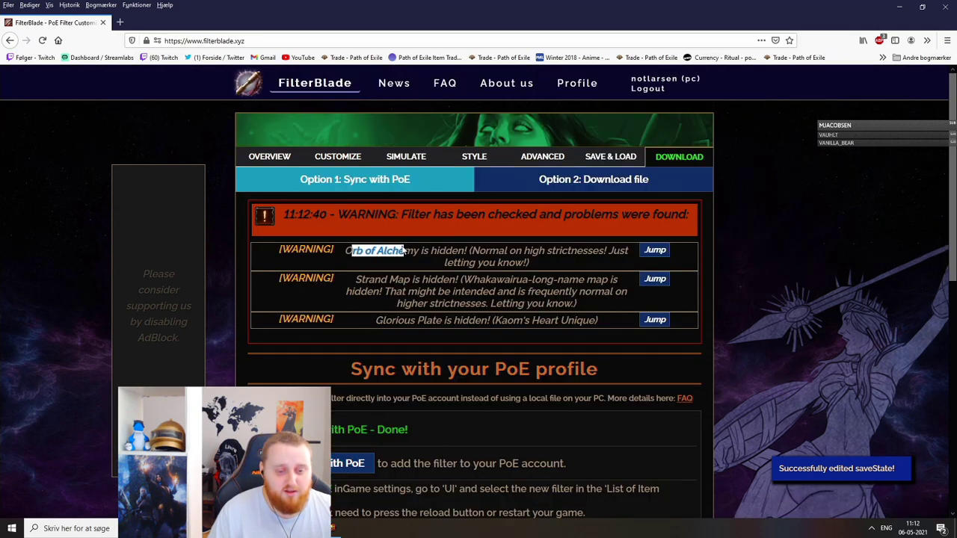
left_click_drag(362, 284, 471, 330)
left_click(570, 316)
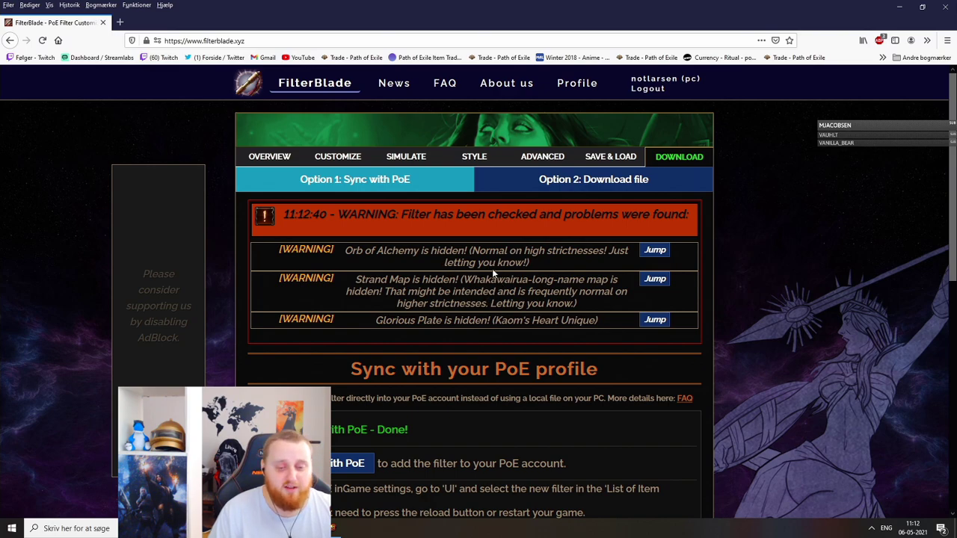
Step: Sync the filter with the PoE account by overwriting the existing vstrict filter, keeping it private and on PC
scroll(823, 329, "down", 2)
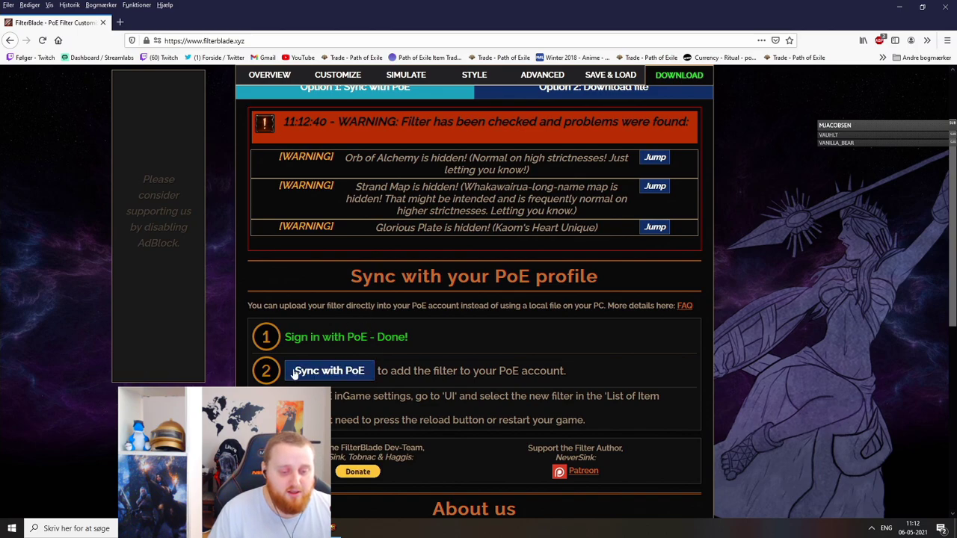
left_click(318, 373)
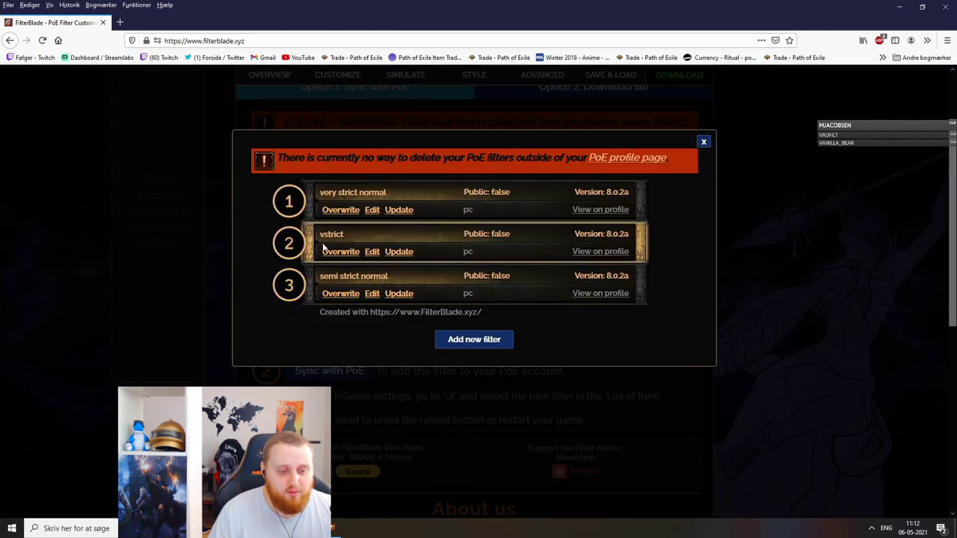
left_click(333, 252)
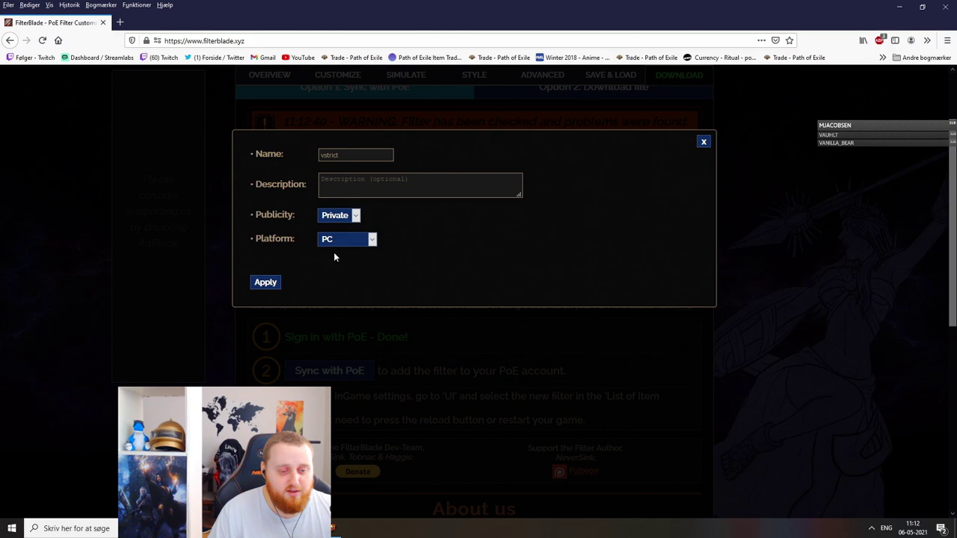
left_click(263, 282)
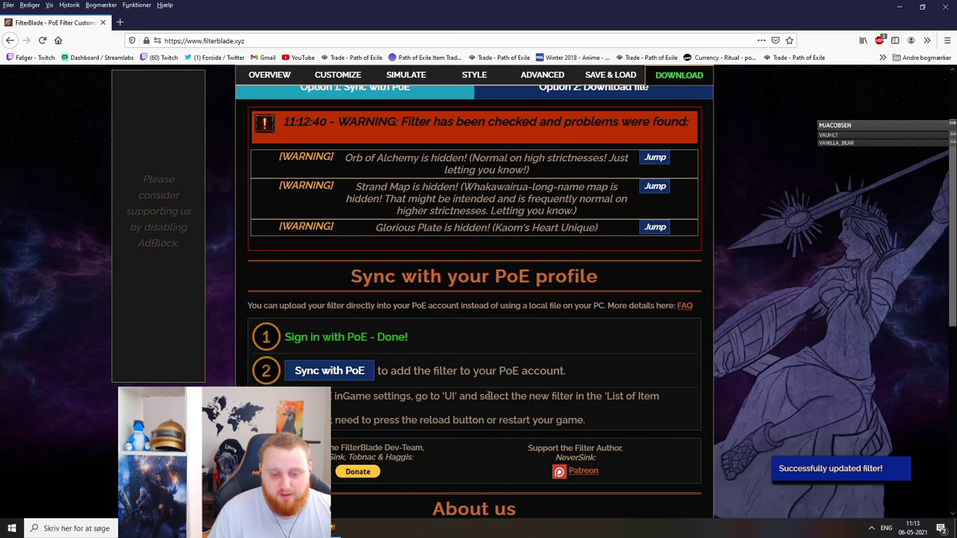
Step: Switch to Path of Exile, open the in-game UI options and reload the vstrict item filter
left_click(421, 531)
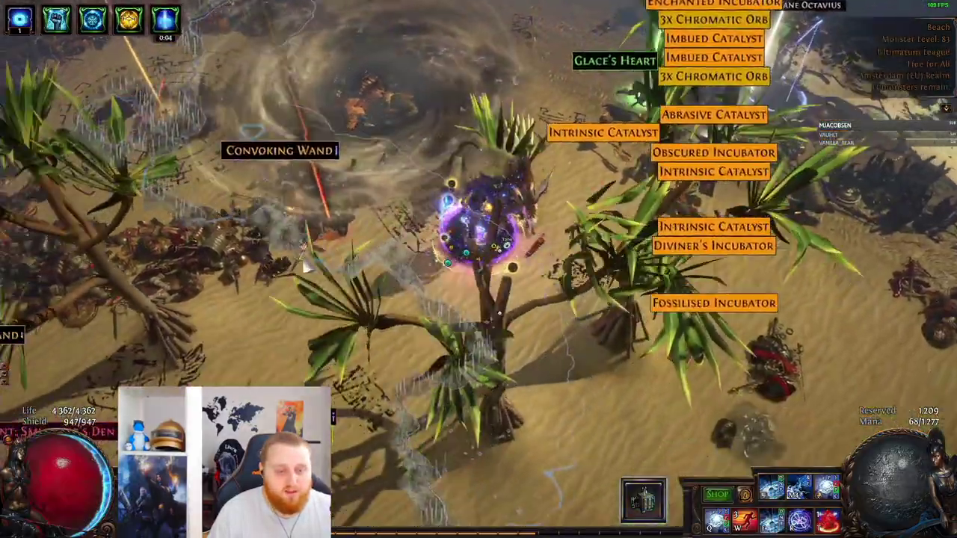
left_click(305, 265)
left_click(397, 197)
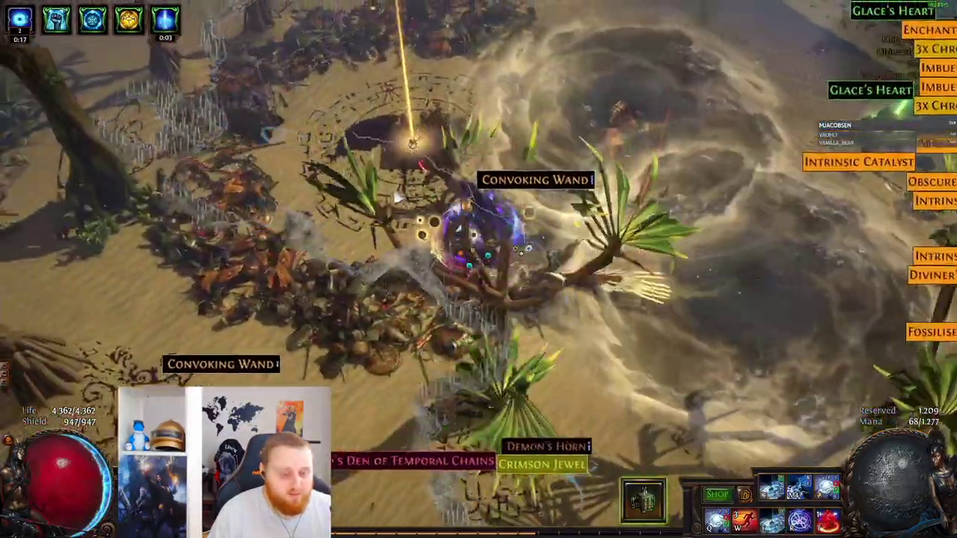
key("Escape")
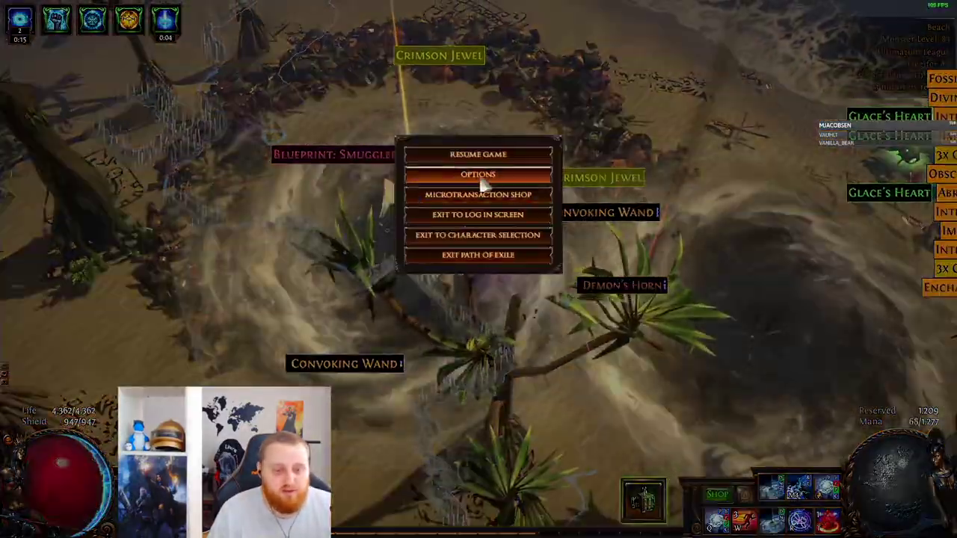
left_click(478, 175)
left_click(280, 132)
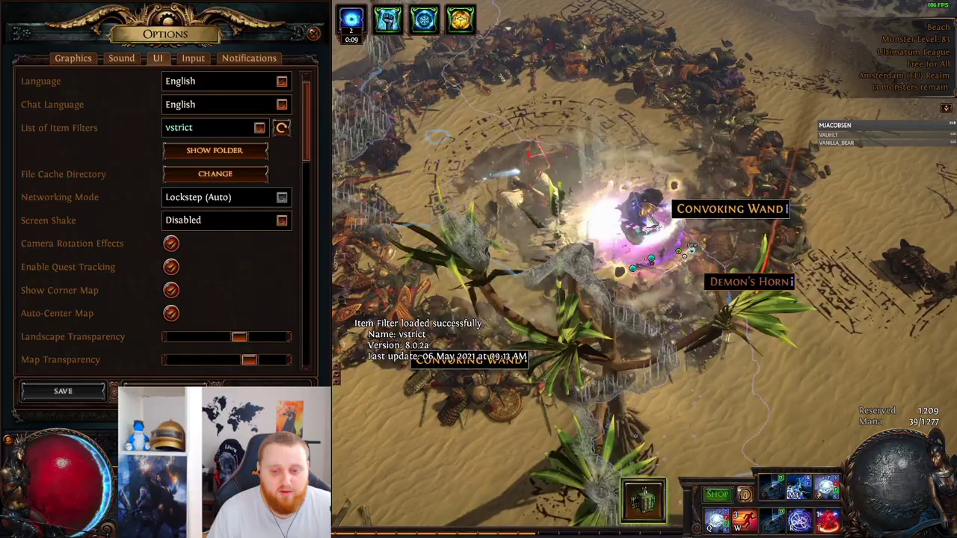
Step: Close the options and compare the filtered ground loot with the view that reveals all hidden items
left_click(573, 179)
key("e")
left_click(679, 313)
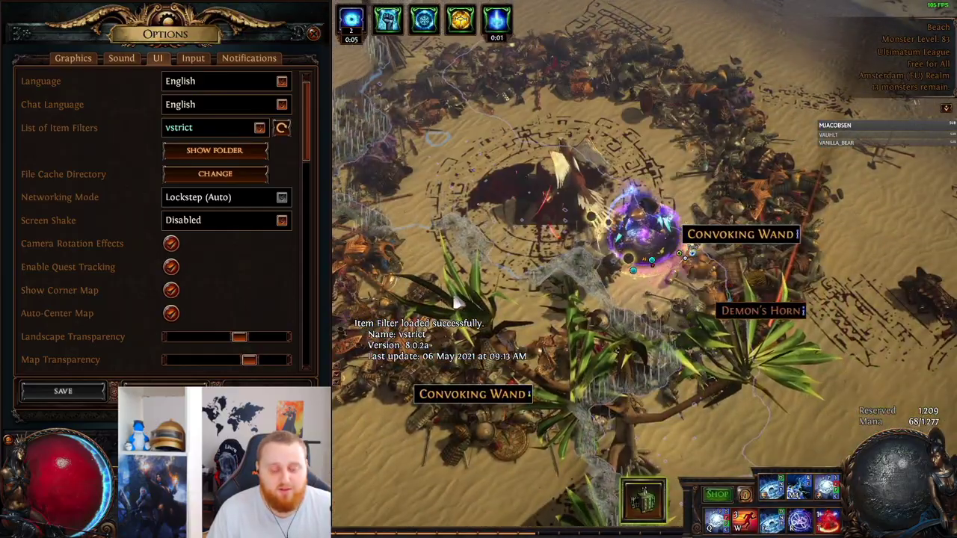
mouse_move(688, 146)
left_mouse_down()
mouse_move(512, 175)
mouse_move(653, 342)
mouse_move(743, 207)
mouse_move(589, 288)
mouse_move(664, 112)
mouse_move(602, 213)
mouse_move(568, 246)
mouse_move(628, 183)
left_mouse_up()
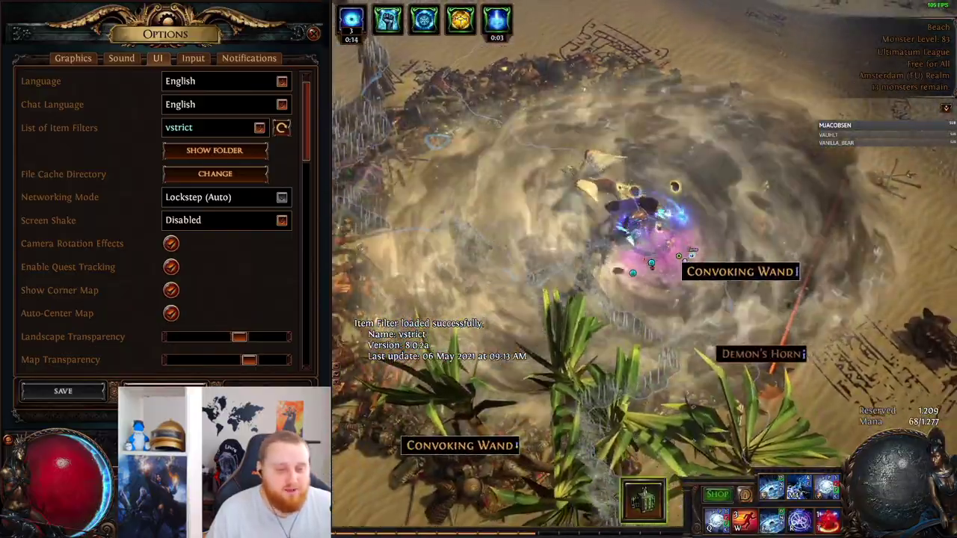
key("Escape")
mouse_move(733, 220)
left_mouse_down()
mouse_move(435, 333)
mouse_move(388, 196)
mouse_move(478, 234)
left_mouse_up()
key("alt")
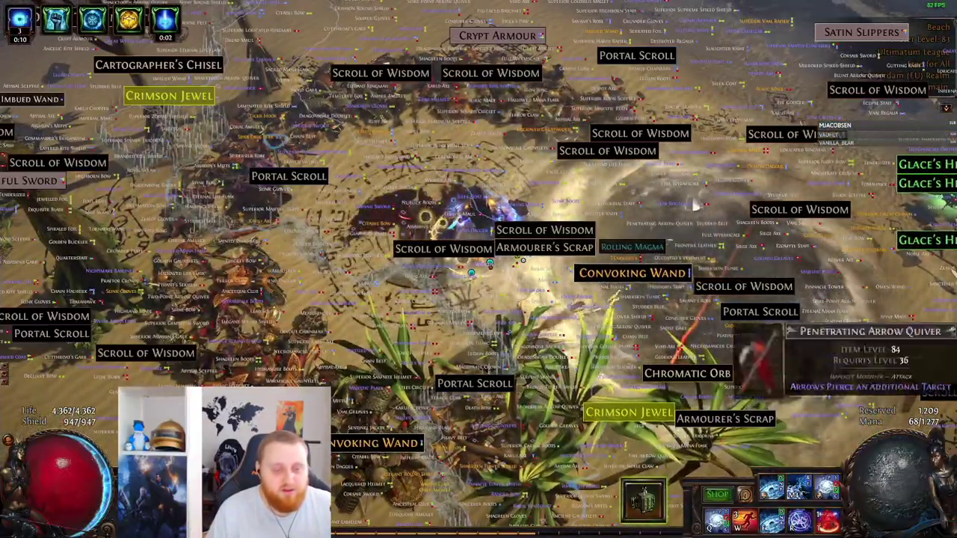
mouse_move(553, 373)
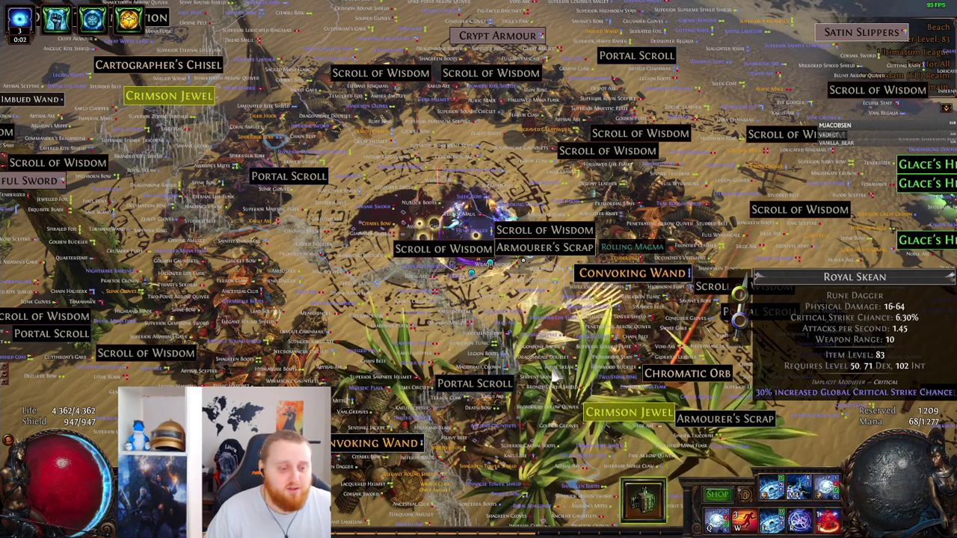
key("alt")
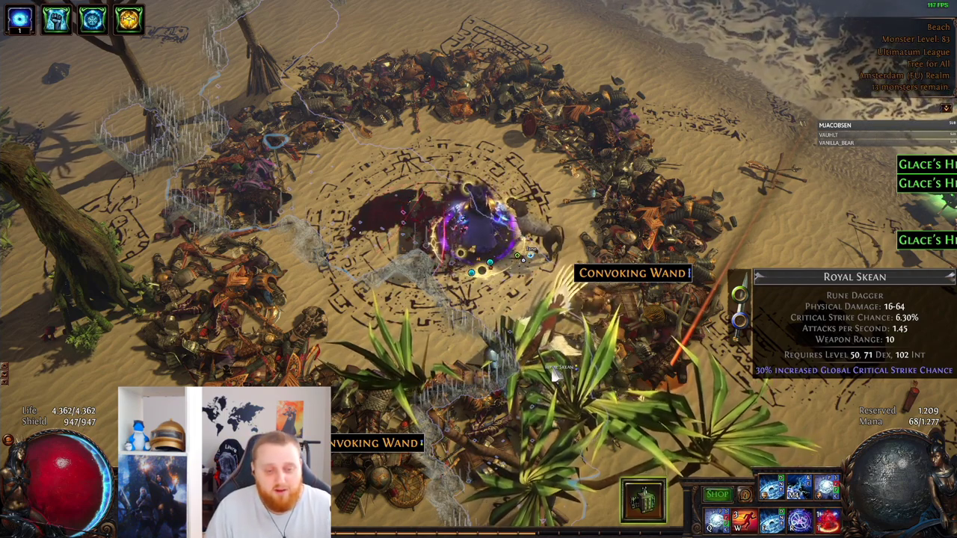
Step: Switch back to FilterBlade, reopen the filter customization page and collapse the expanded Unique items and Currency sections
key("alt+Tab")
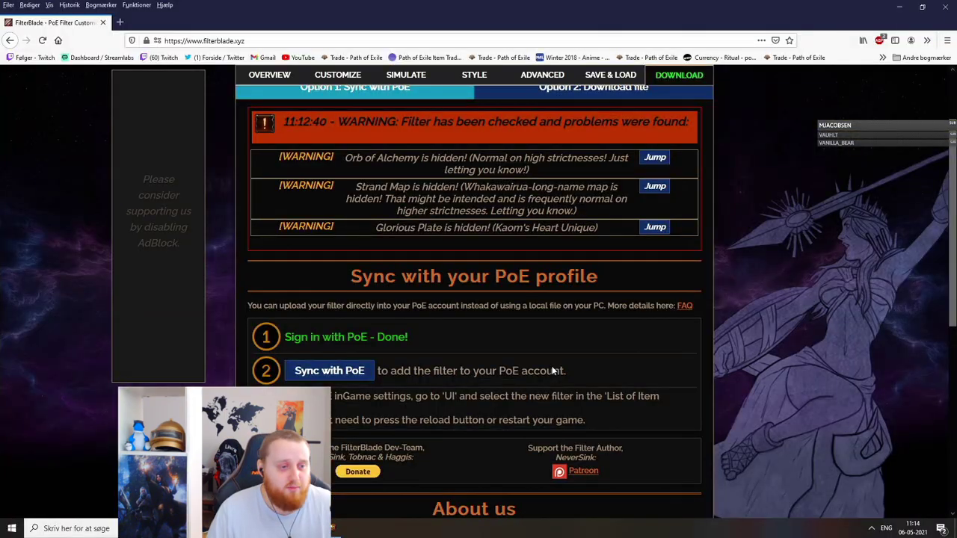
scroll(799, 315, "up", 2)
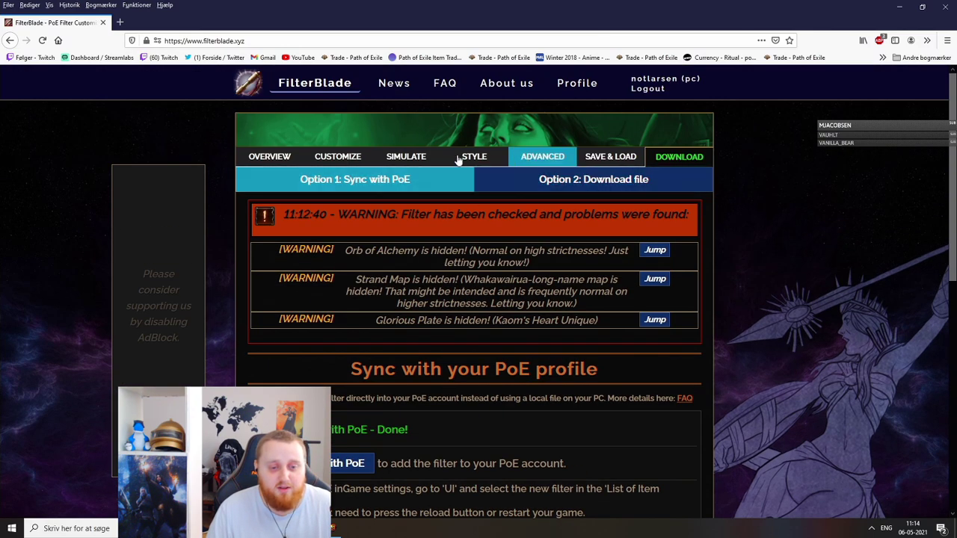
left_click(338, 157)
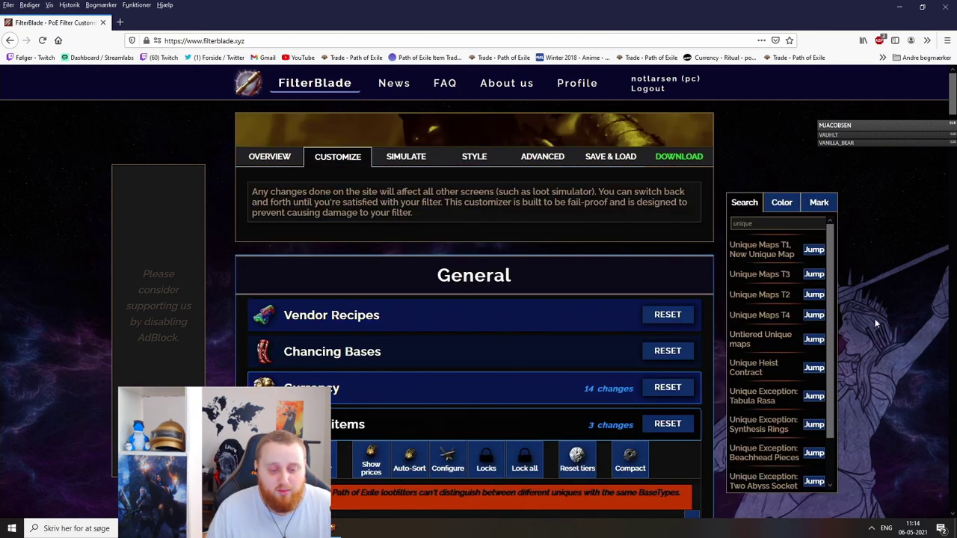
scroll(404, 229, "down", 3)
left_click(357, 227)
left_click(315, 200)
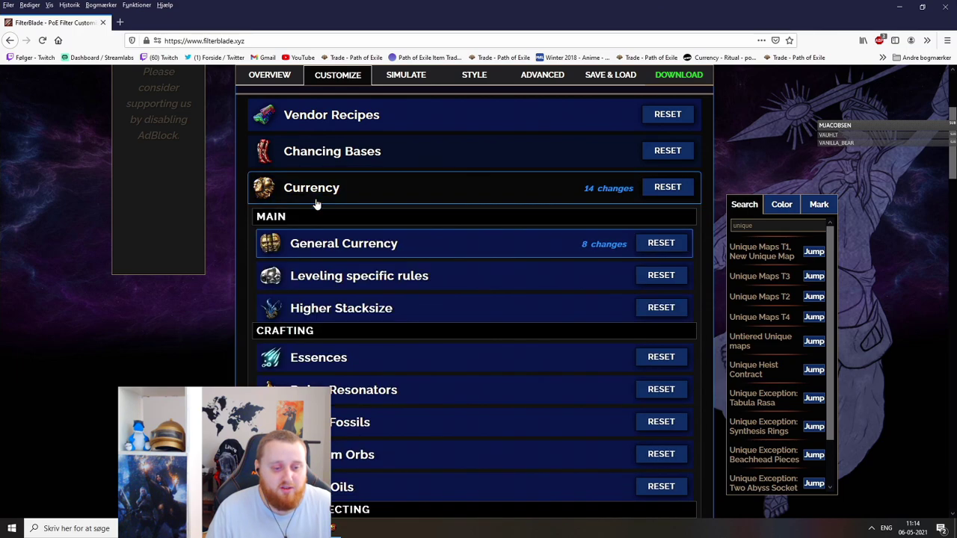
left_click(316, 200)
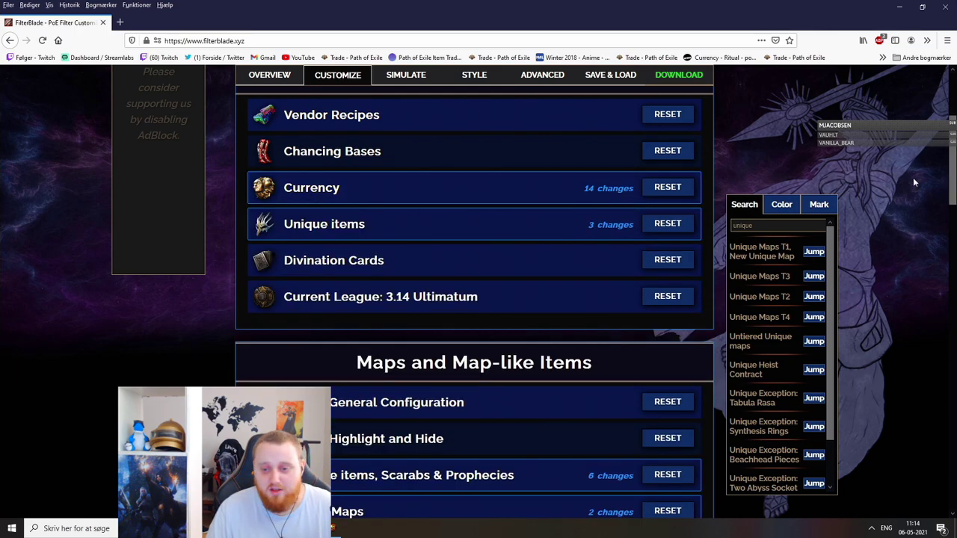
Step: Search the filter rules for "timeless" and go to the Legion & Breach Splinters rules
scroll(953, 163, "down", 3)
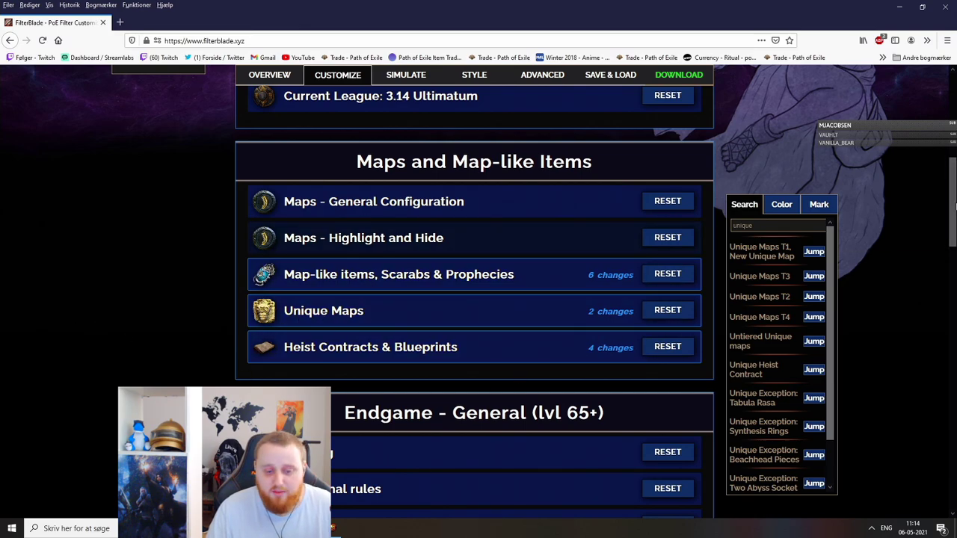
left_click_drag(954, 209, 818, 237)
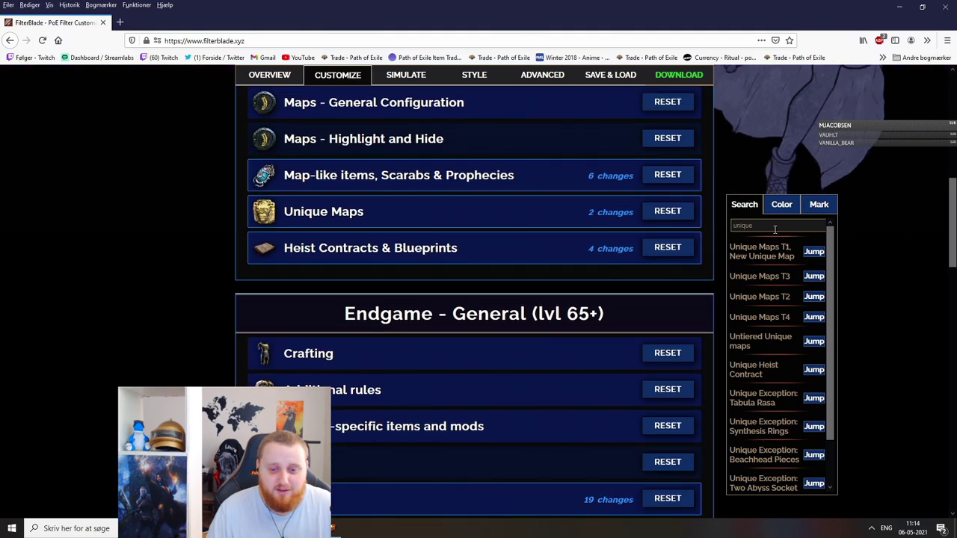
left_click_drag(952, 232, 943, 305)
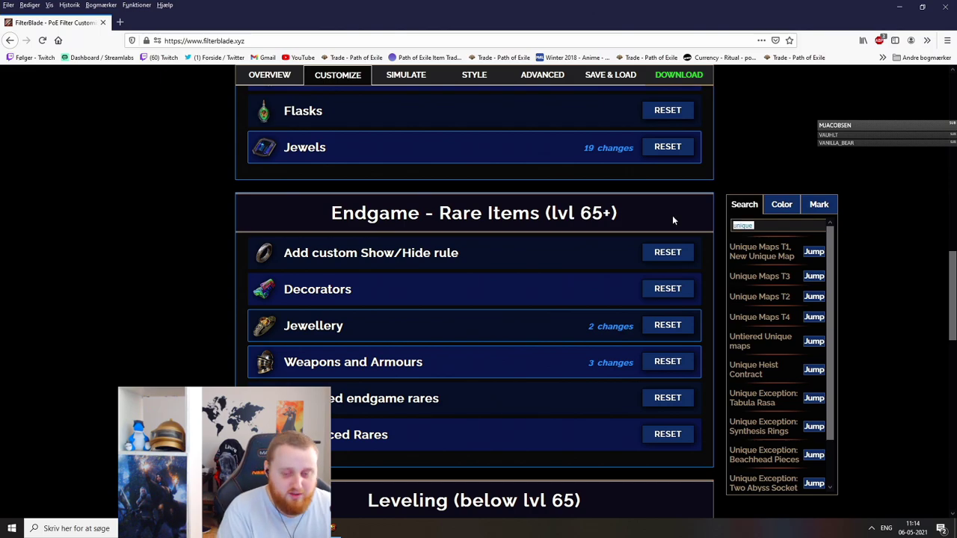
type("timeless")
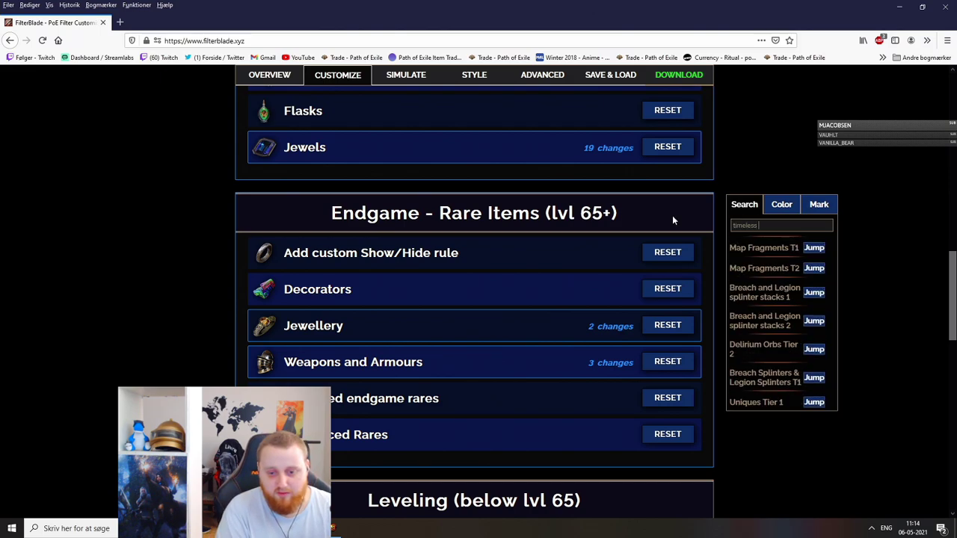
left_click(813, 293)
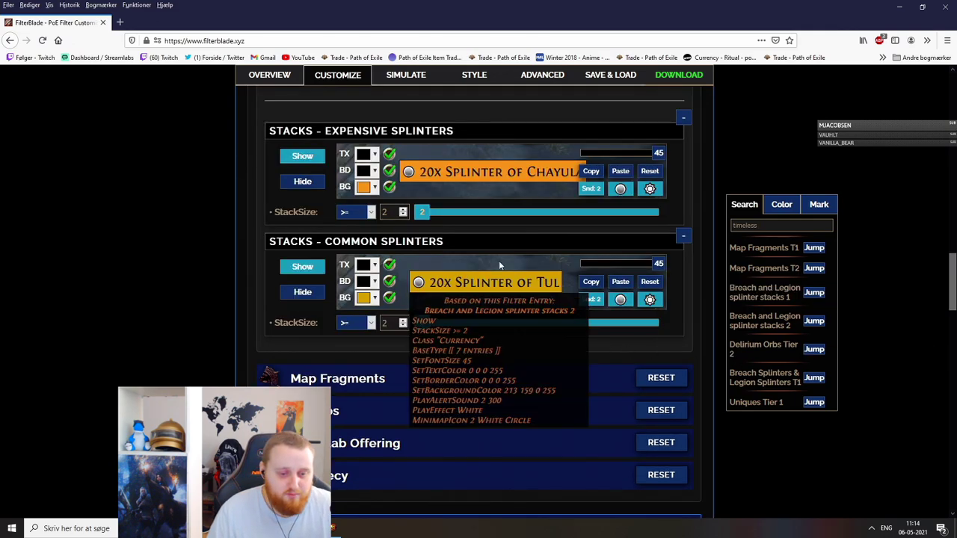
left_click_drag(953, 288, 951, 197)
Step: Switch to Path of Exile and return from the Beach map to the Divided Hideout through the portal
key("alt+Tab")
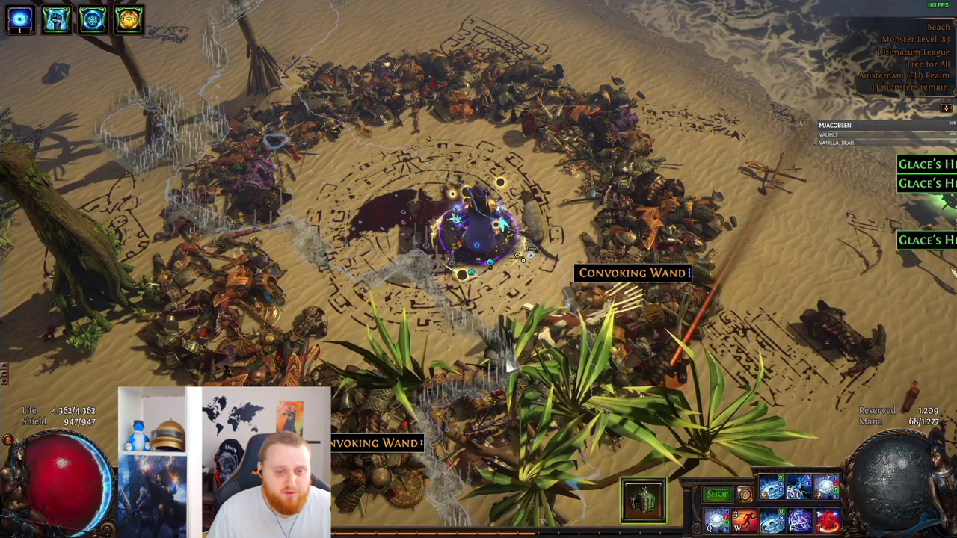
key("s")
key("w")
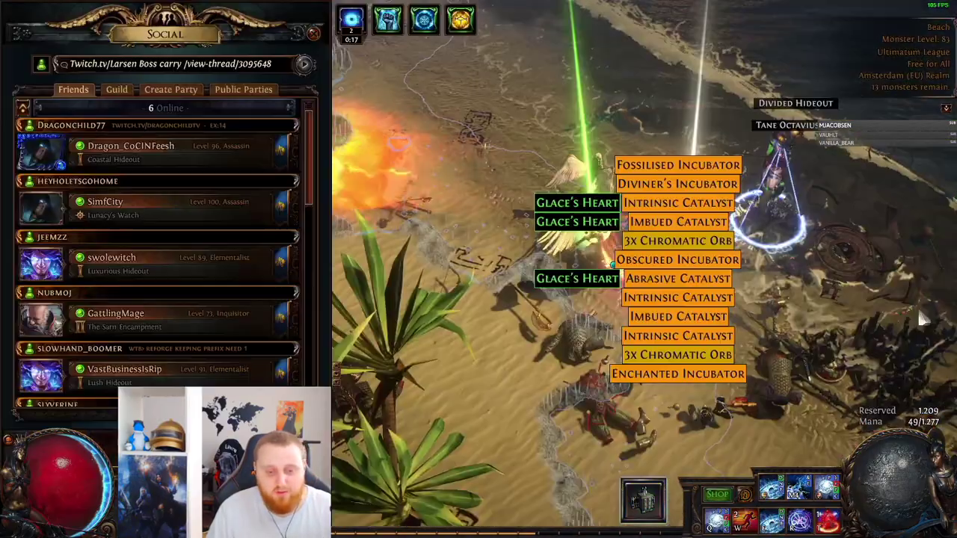
left_click(677, 194)
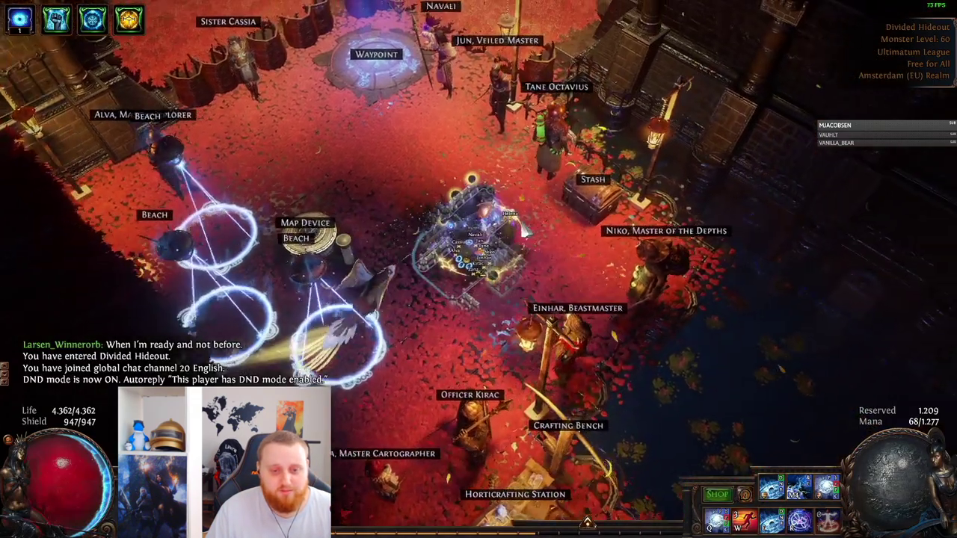
Step: Open the stash on the "f" fragment tab and price-check the Timeless Karui Emblem
left_click(592, 181)
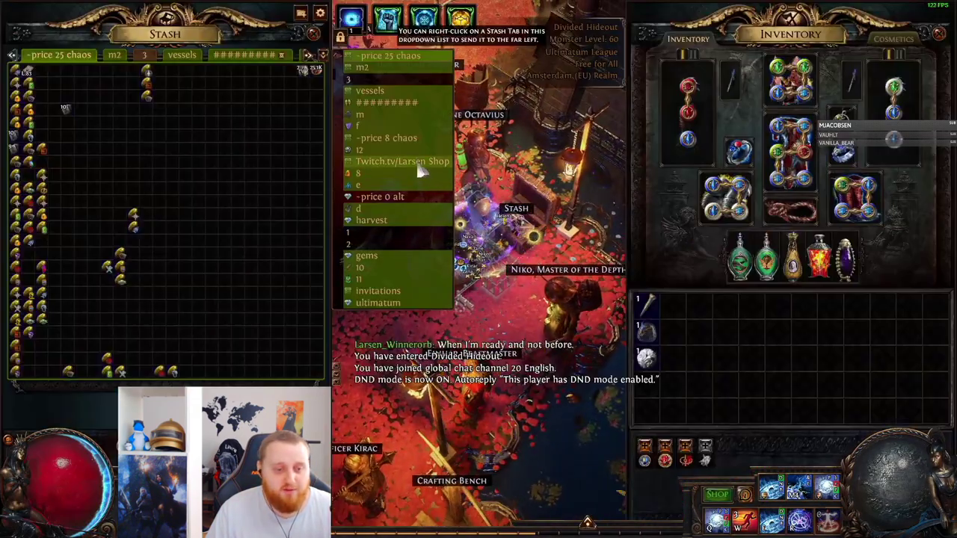
left_click(357, 127)
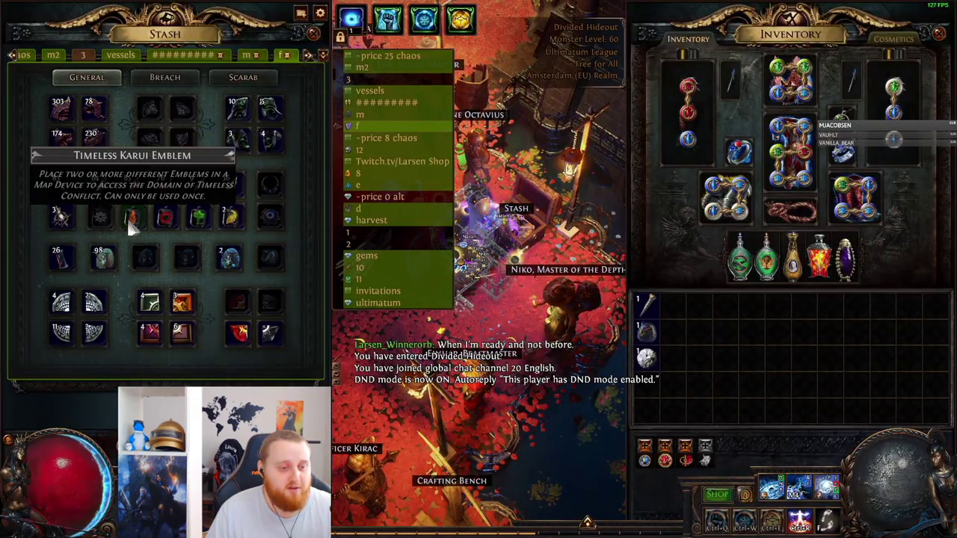
key("ctrl+d")
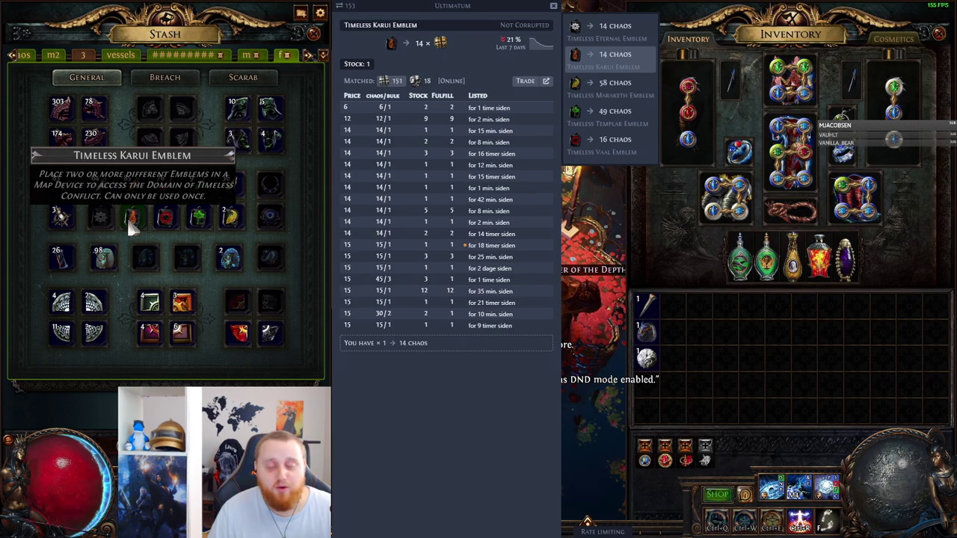
Step: Show the Breach fragments and price-check the Splinter of Uul-Netol and Chayula's Breachstone
left_click(166, 79)
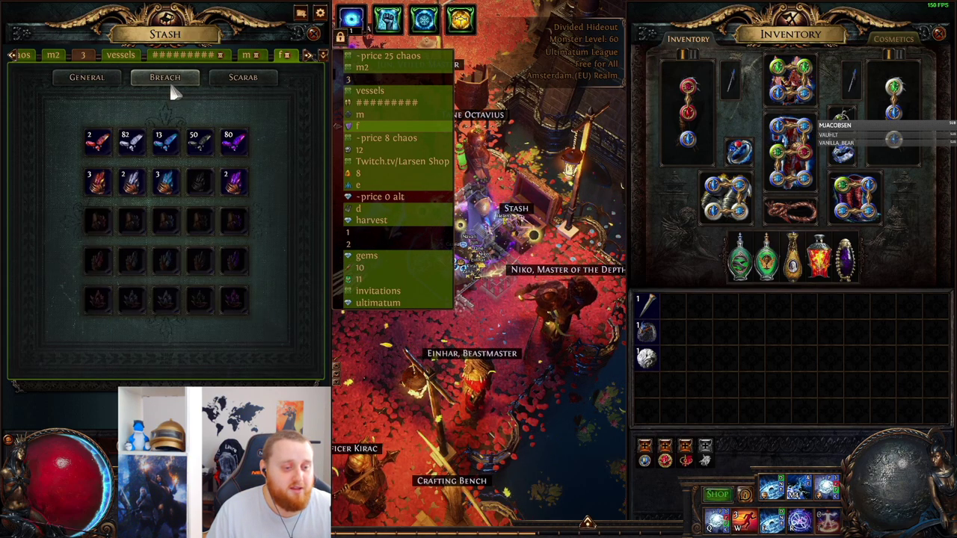
key("ctrl+d")
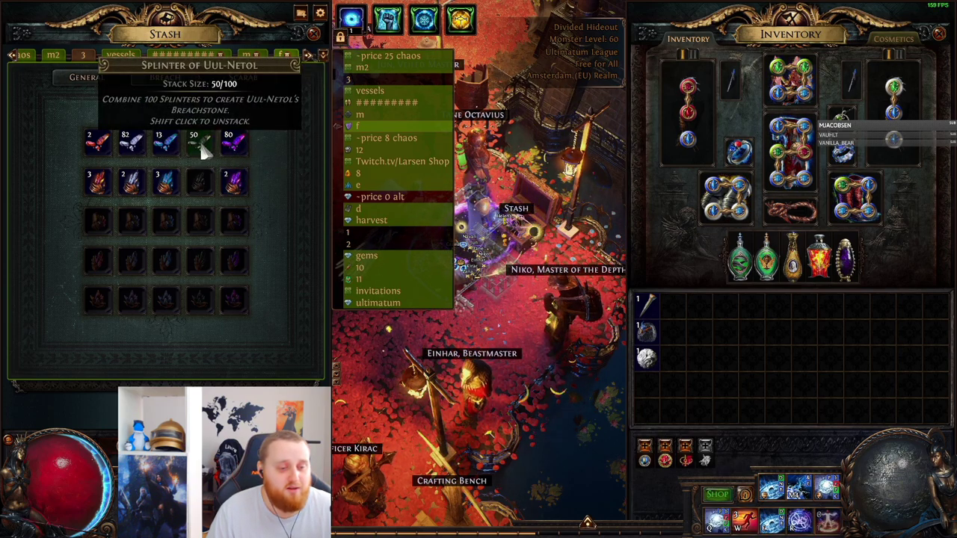
key("ctrl")
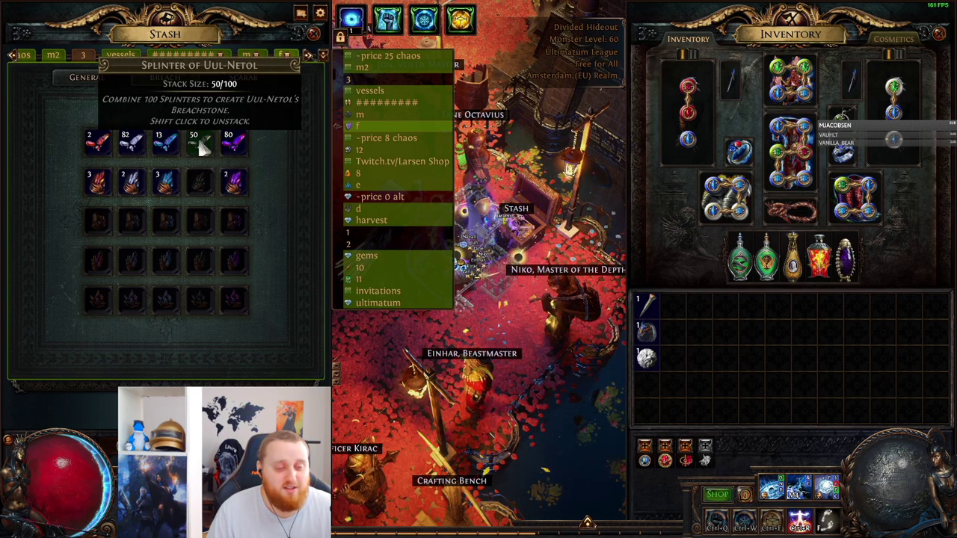
key("ctrl+d")
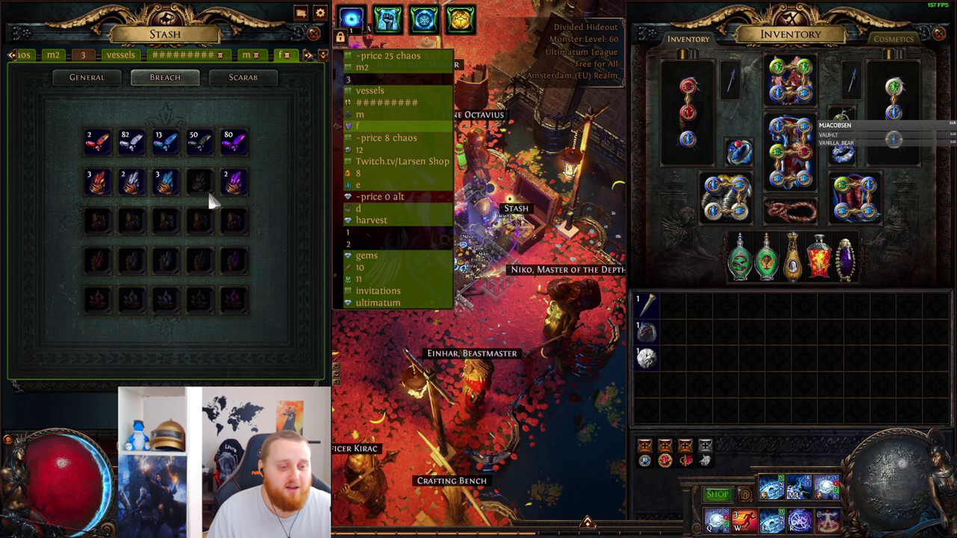
key("ctrl+d")
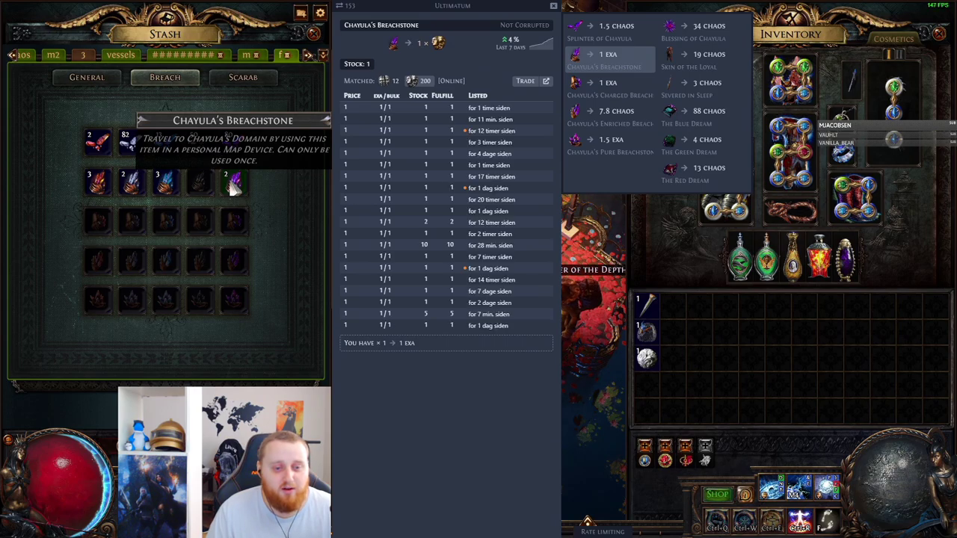
Step: Return to the general fragments and price-check the Timeless Templar Emblem
left_click(93, 79)
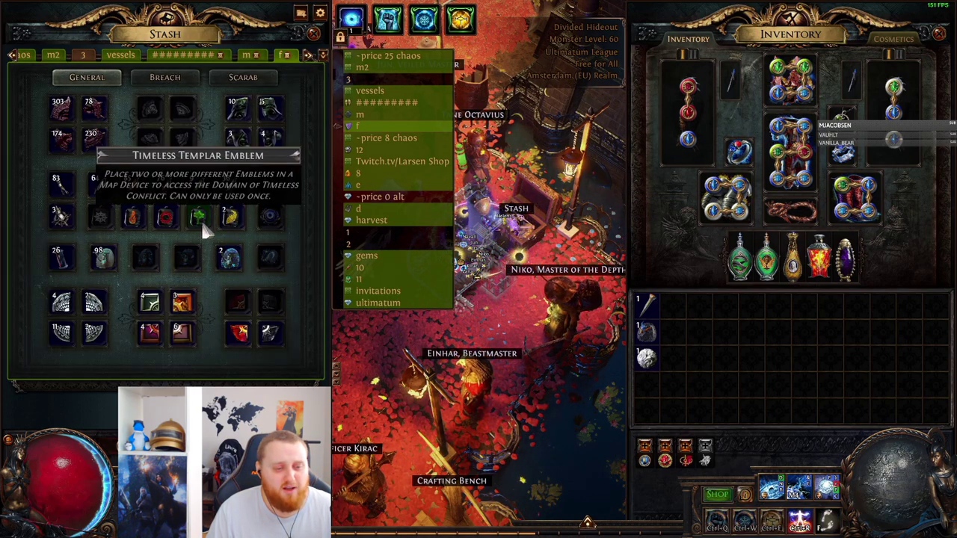
key("ctrl+d")
key("ctrl+d")
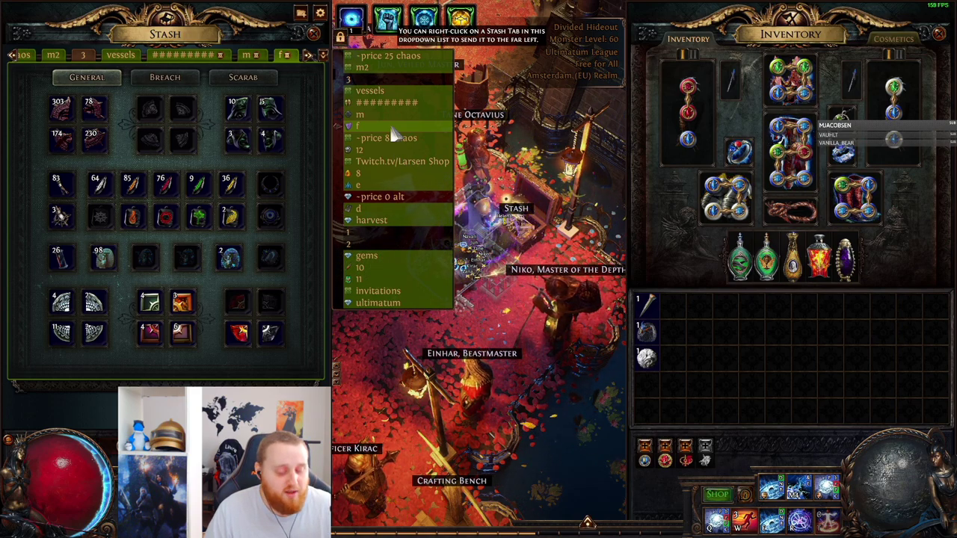
Step: Close the stash, view the item filter setting in the game options and switch back to FilterBlade's splinter rules
key("Escape")
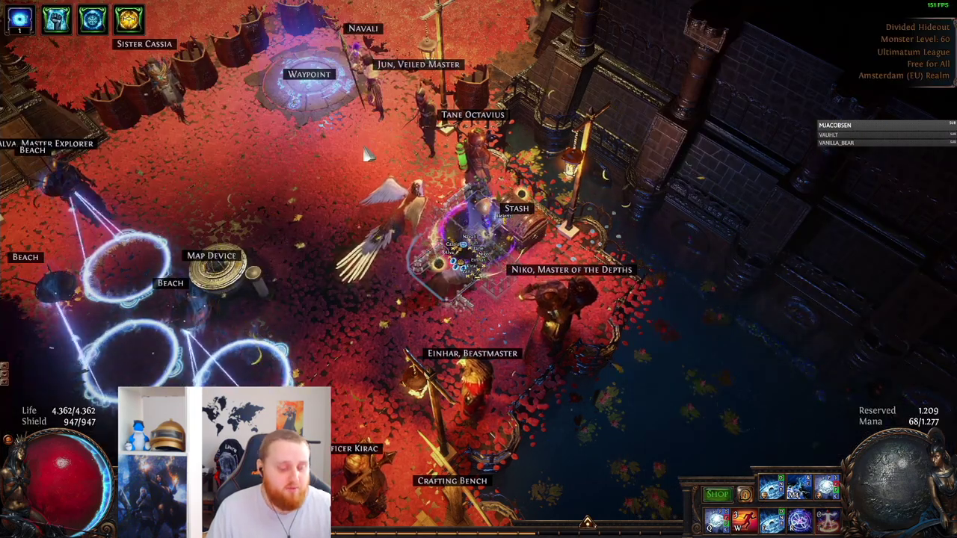
key("Escape")
left_click(474, 173)
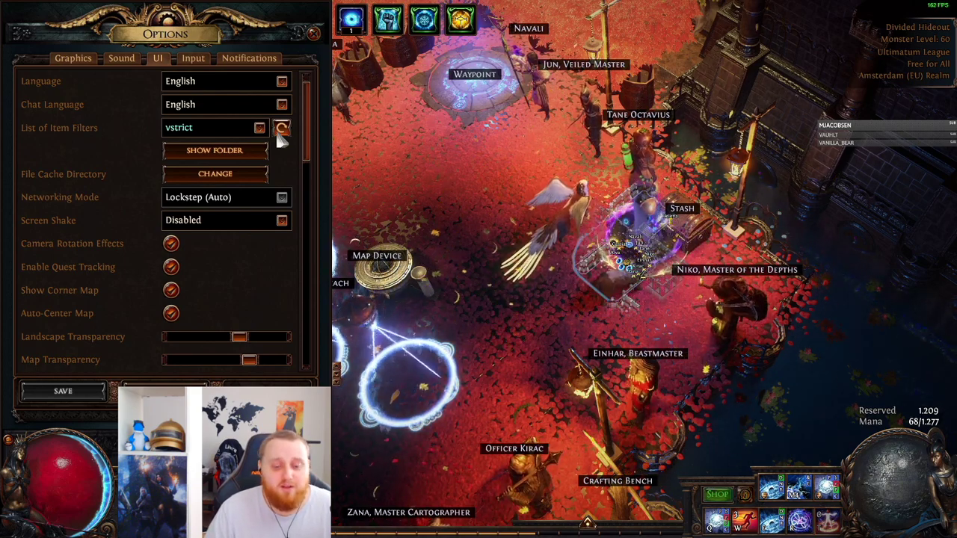
key("alt+Tab")
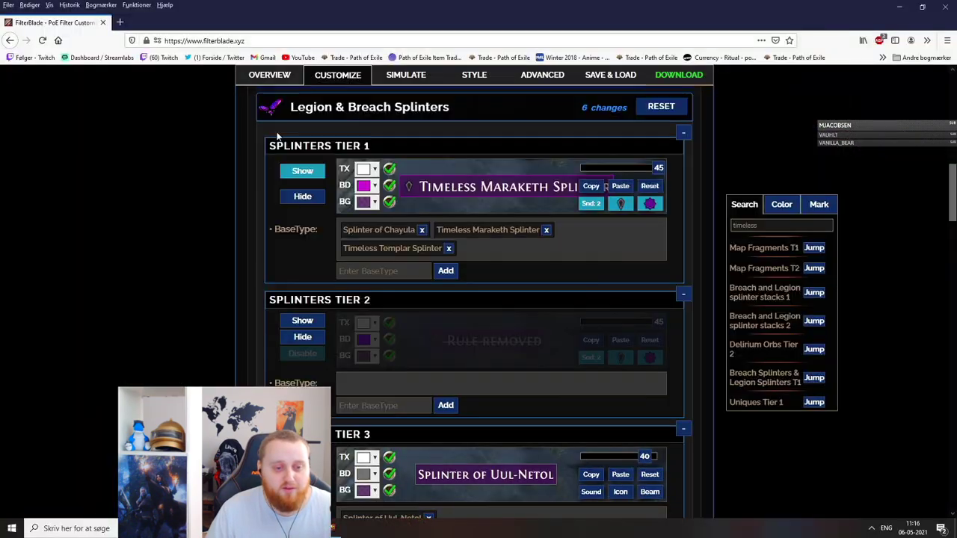
Step: Log out of FilterBlade, sign in again with the Path of Exile account and authorize the site's access
middle_click(911, 376)
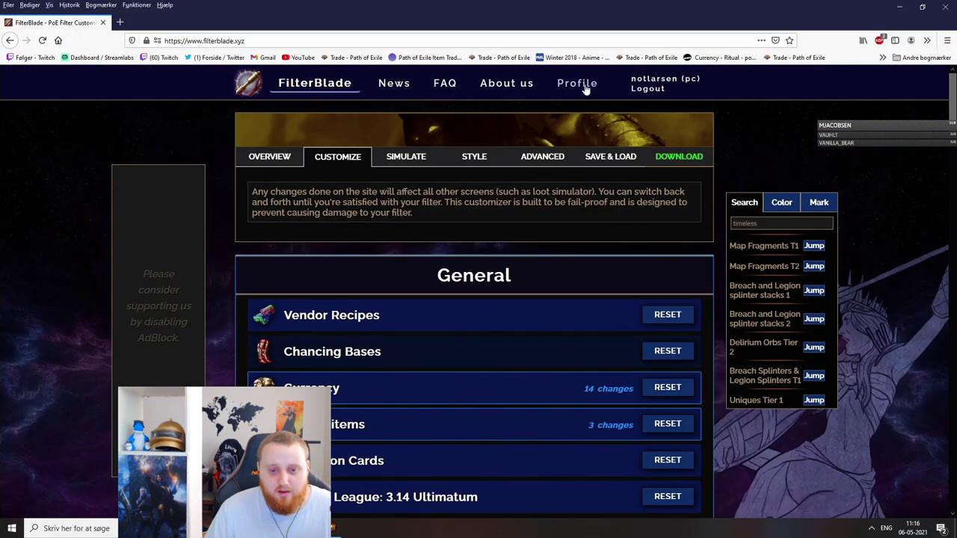
left_click(652, 89)
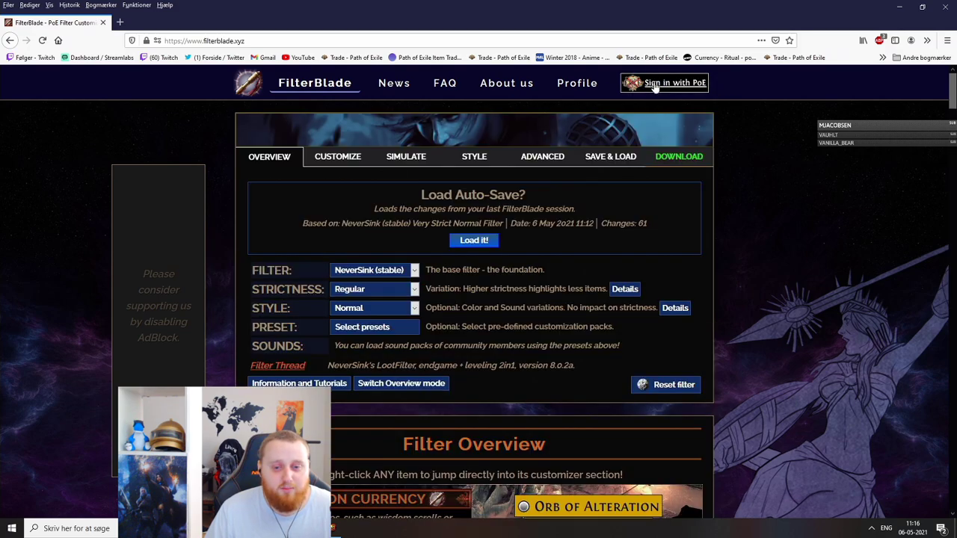
left_click(664, 82)
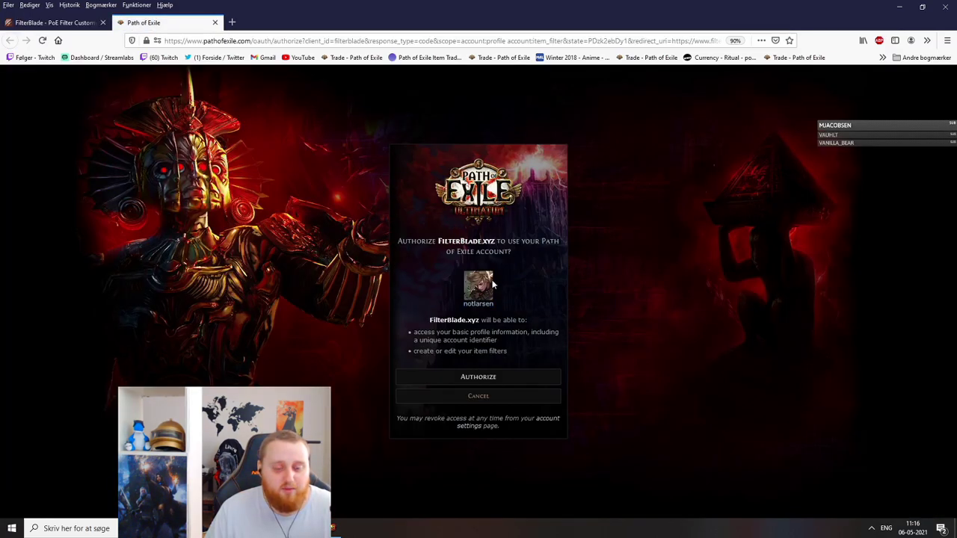
left_click(477, 378)
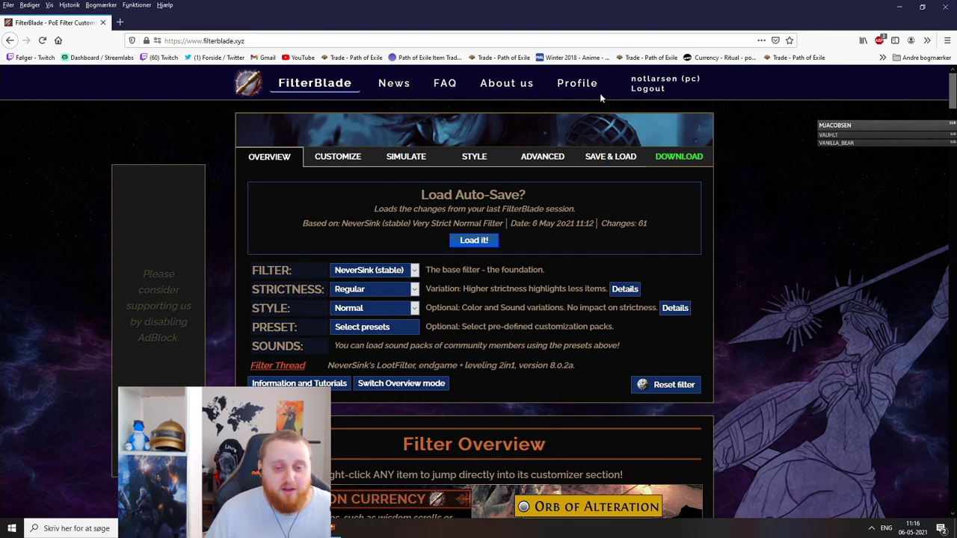
Step: Look up the account's public saveStates on the Profile page by entering its profile name for PC, and highlight the vstrict entry
left_click(577, 83)
left_click(337, 188)
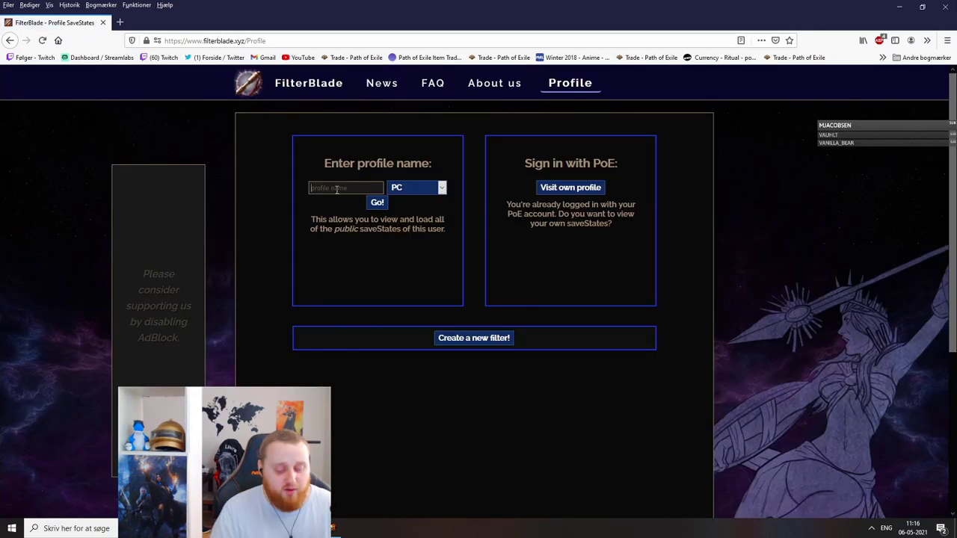
type("notlarsen")
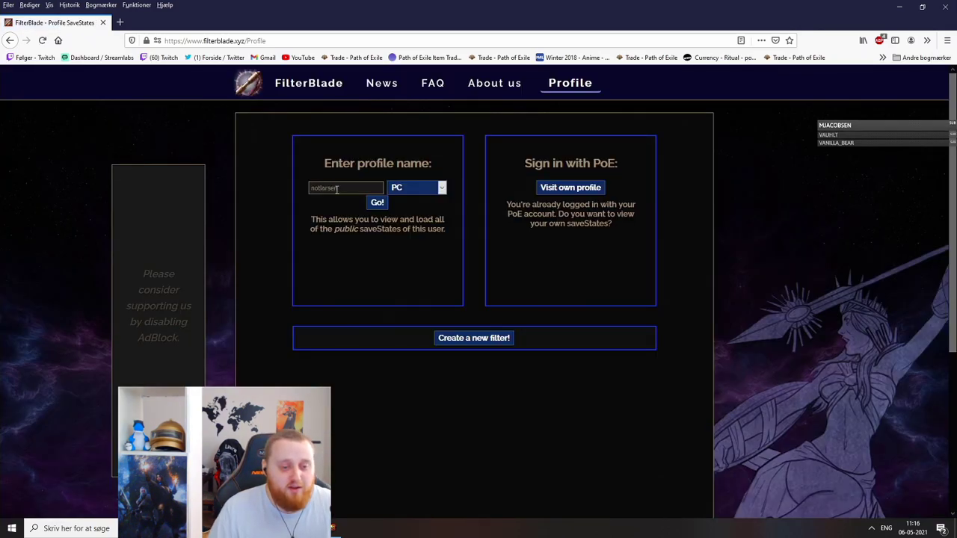
left_click(377, 203)
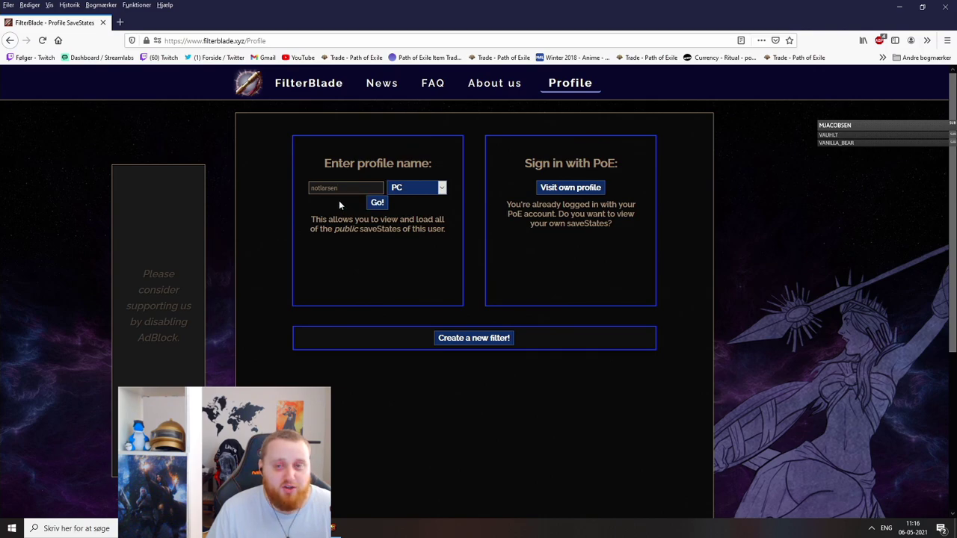
left_click(389, 206)
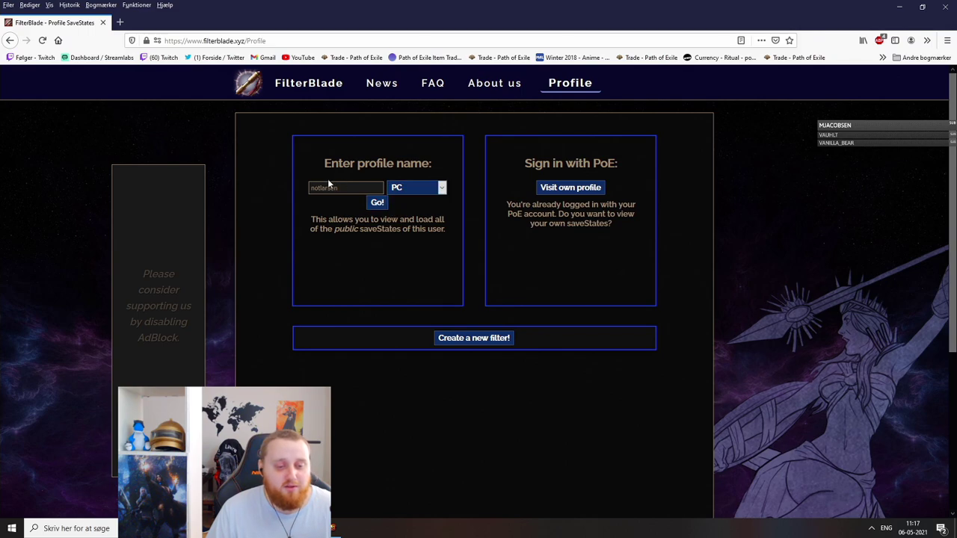
left_click(377, 203)
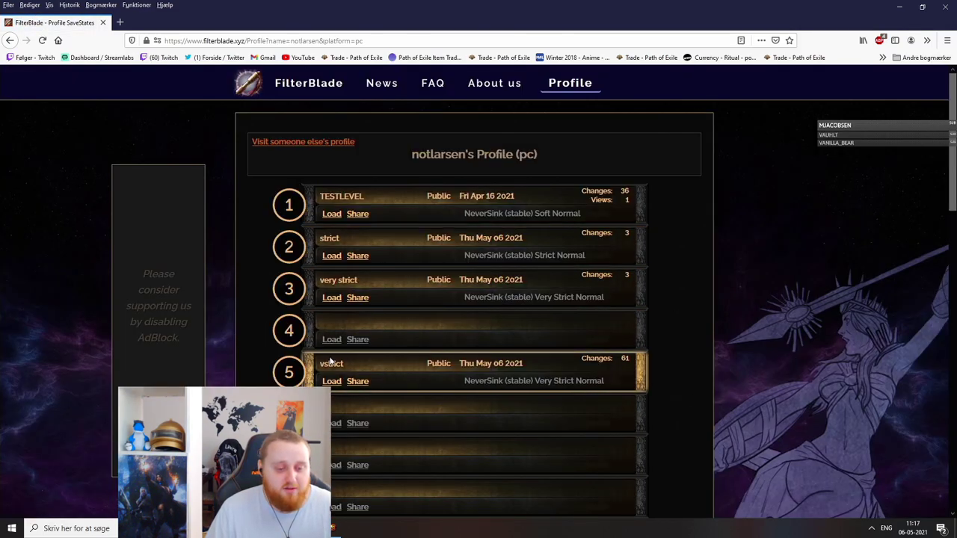
double_click(331, 364)
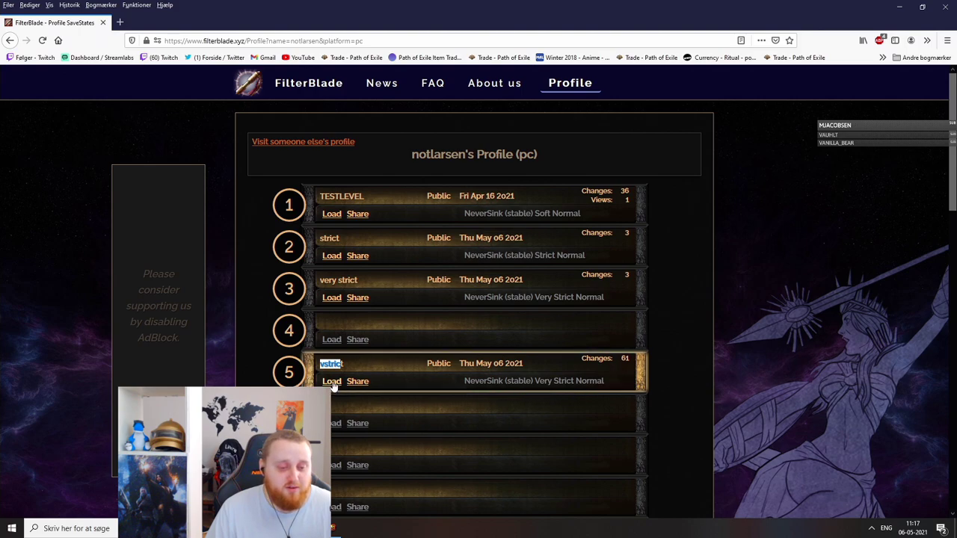